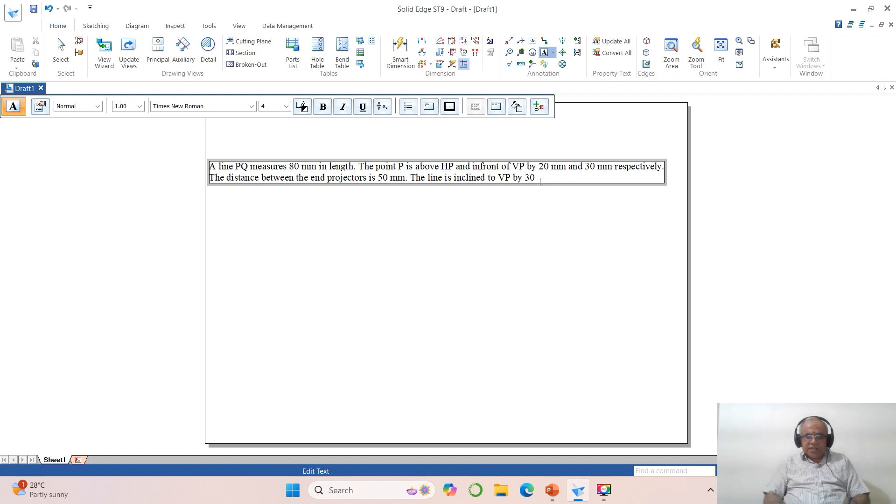
Continue the problem statement with "deg. Draw the projections of the line", checking the wording against the PowerPoint slide
{"action": "type", "text": "deg."}
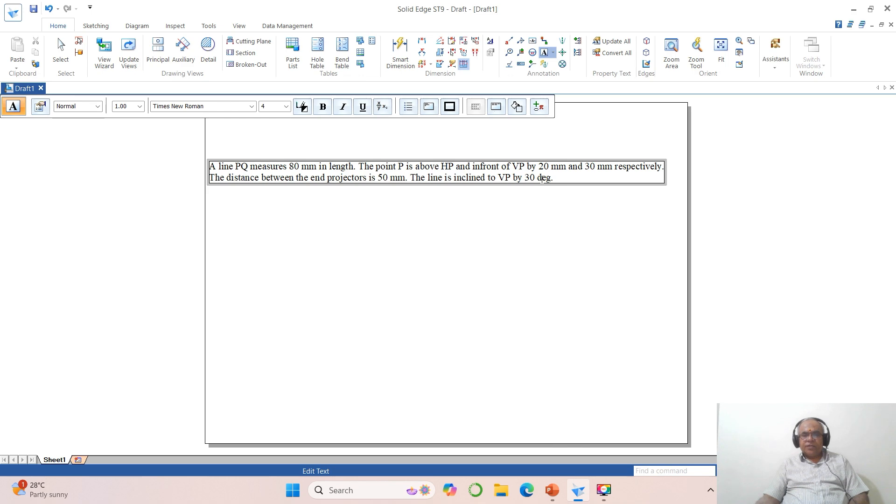
{"action": "left_click", "coordinate": [554, 489]}
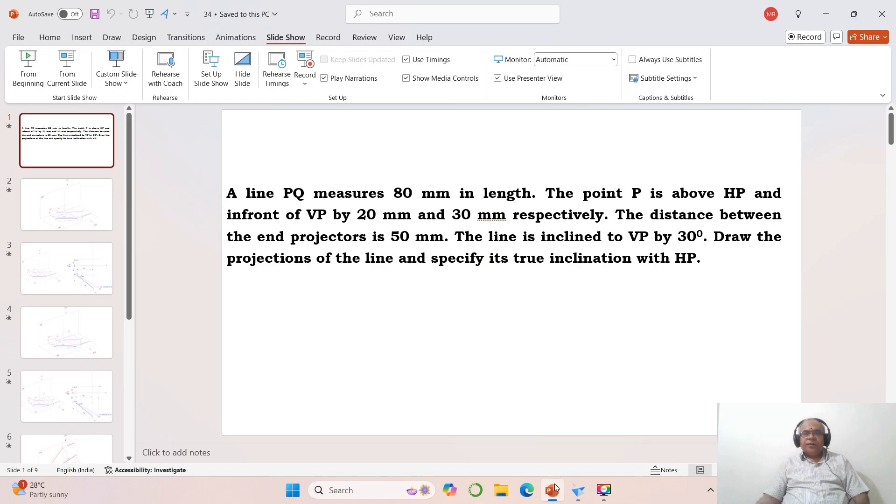
{"action": "left_click", "coordinate": [579, 491]}
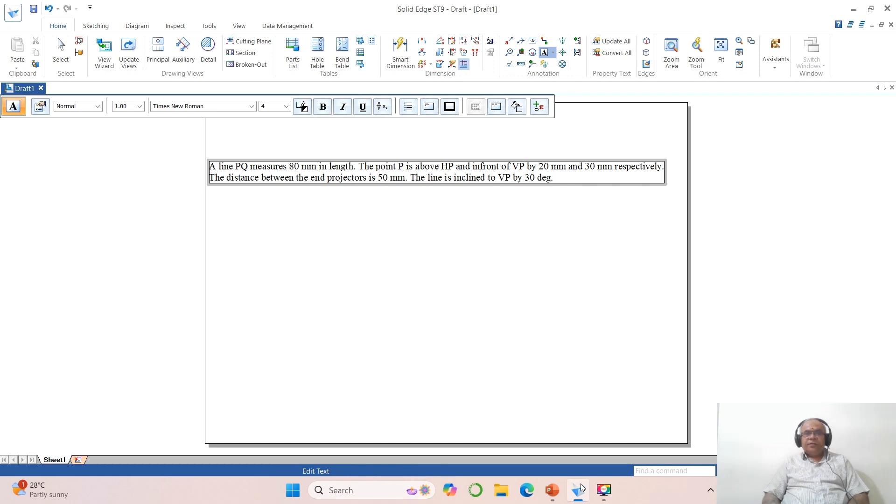
{"action": "type", "text": "Drwa"}
{"action": "key", "text": "BackSpace"}
{"action": "key", "text": "BackSpace"}
{"action": "type", "text": "aw "}
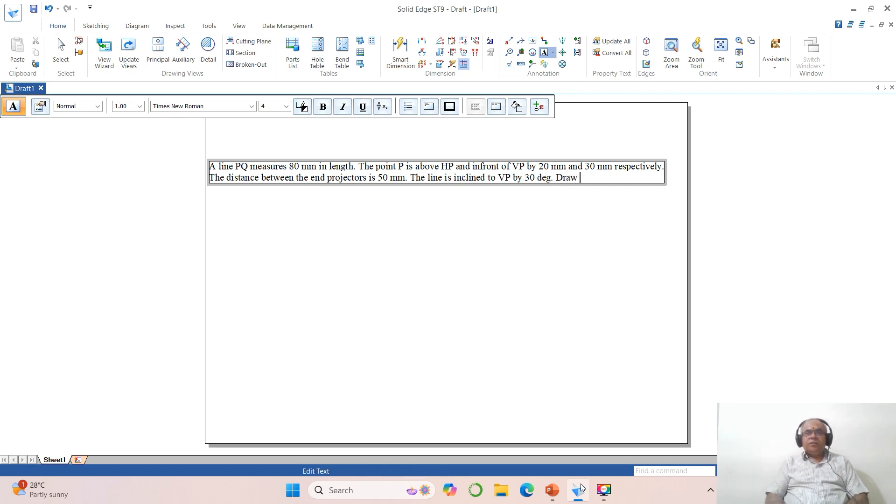
{"action": "type", "text": "the projections "}
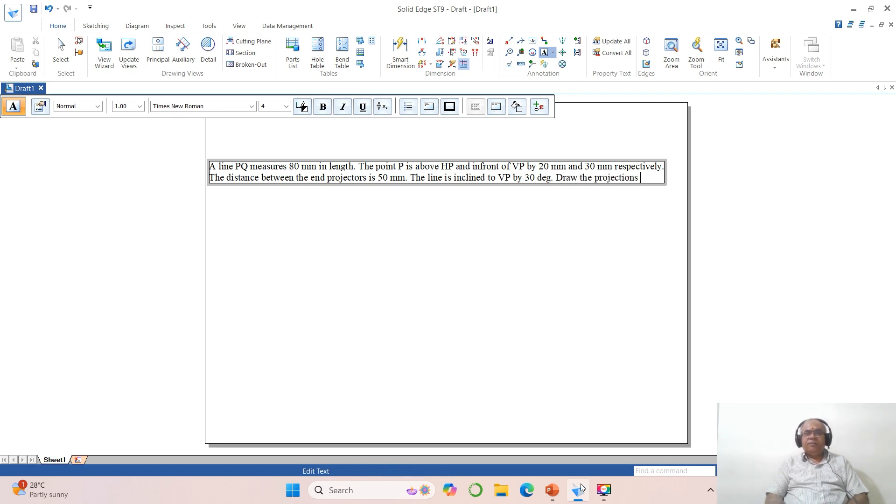
{"action": "type", "text": "of the line"}
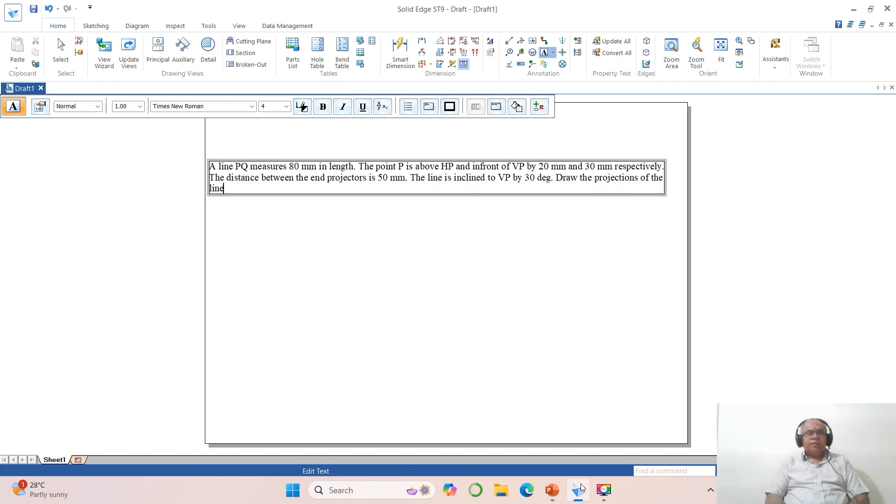
Complete the problem statement with "and specify its true inclination with HP.", consulting the PowerPoint slide for the wording
{"action": "left_click", "coordinate": [554, 491]}
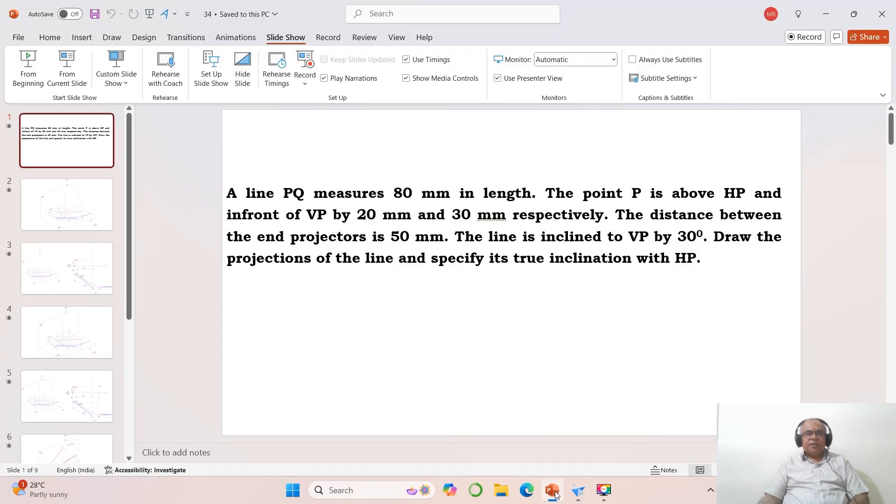
{"action": "left_click", "coordinate": [558, 494]}
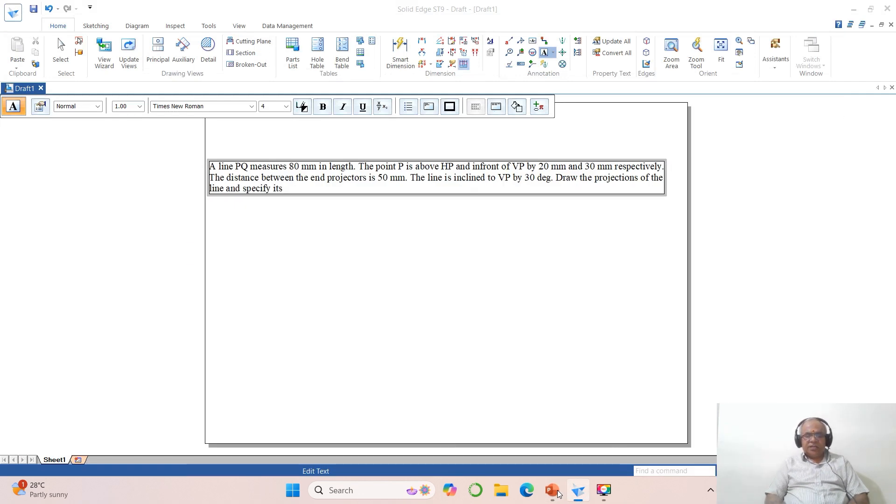
{"action": "type", "text": "ina"}
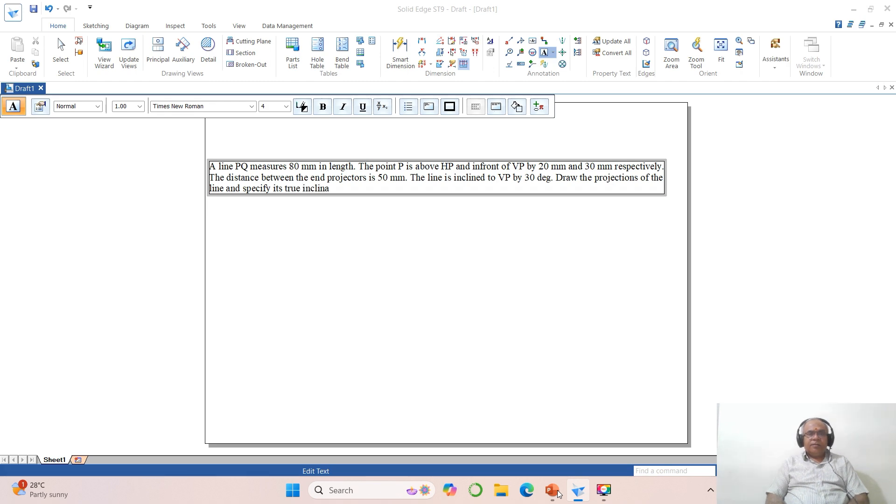
{"action": "type", "text": "tion with"}
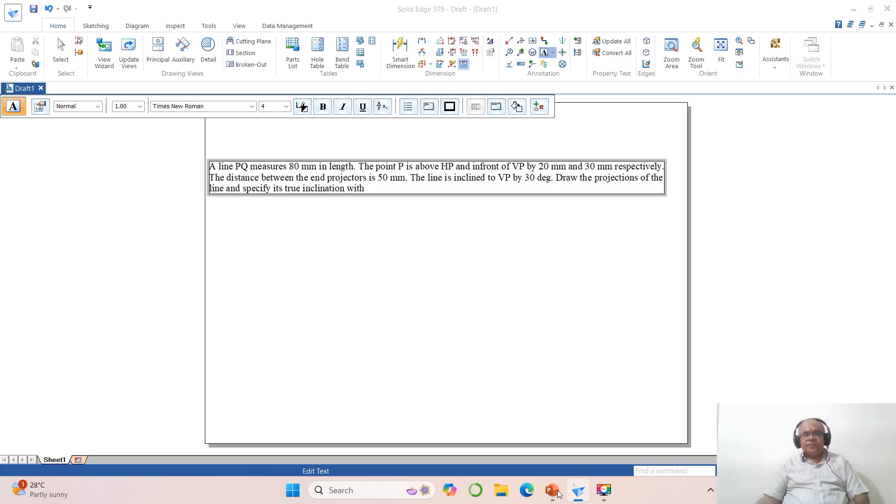
{"action": "left_click", "coordinate": [560, 494]}
{"action": "left_click", "coordinate": [563, 492]}
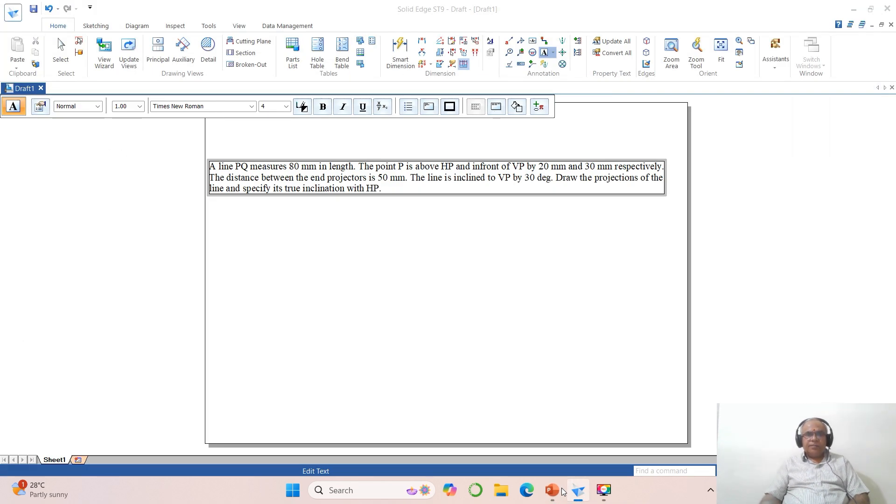
{"action": "left_click", "coordinate": [413, 256]}
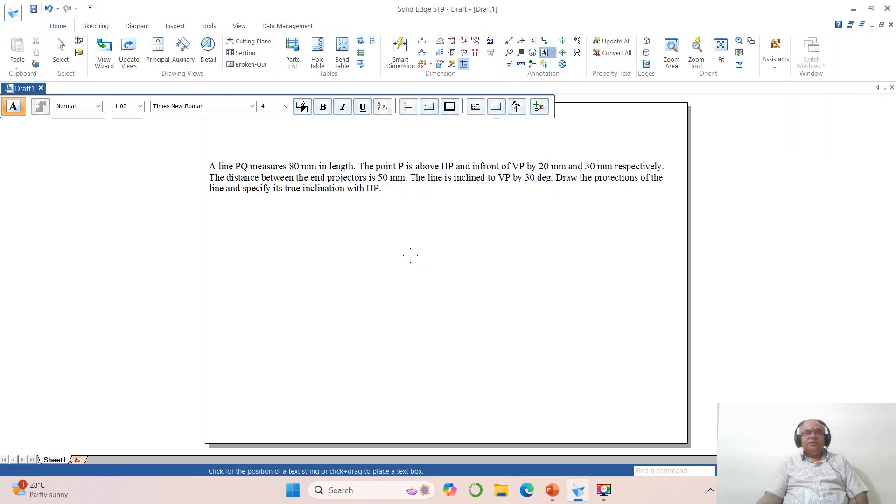
Move the problem statement about 33 mm up to the sheet's upper edge without leaving a copy
{"action": "scroll", "coordinate": [462, 273], "scroll_direction": "down", "scroll_amount": 1}
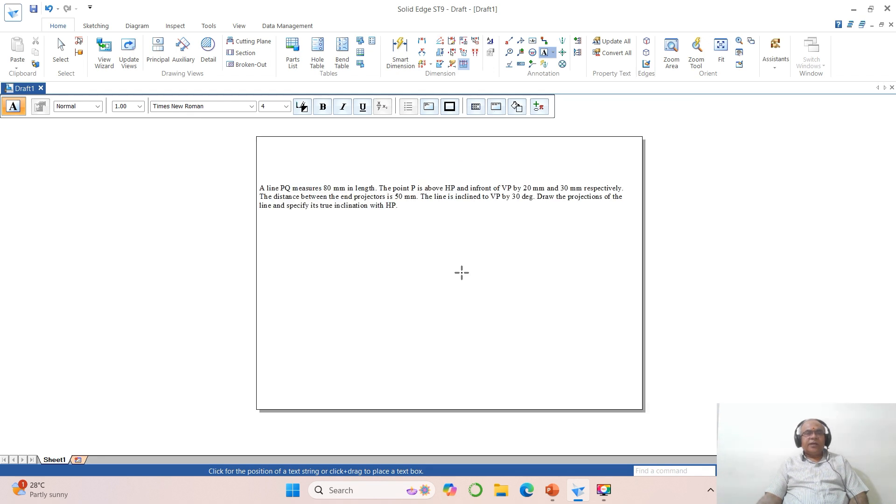
{"action": "left_click", "coordinate": [91, 27]}
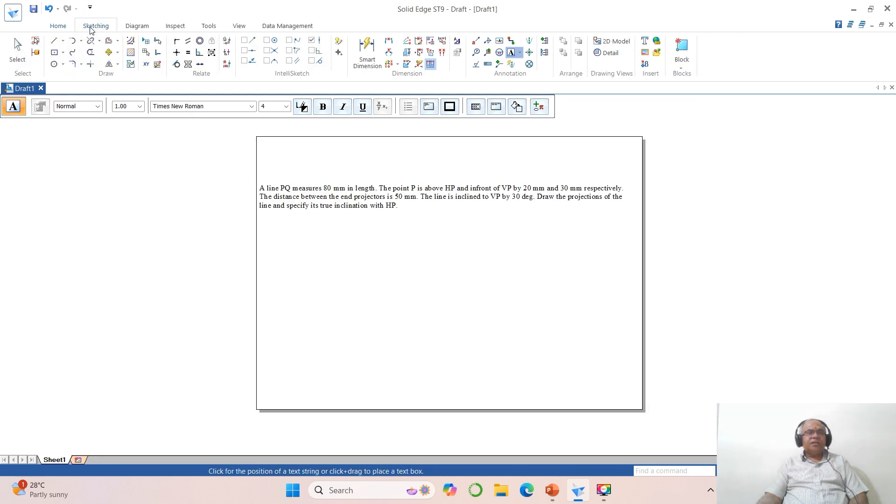
{"action": "left_click", "coordinate": [108, 53]}
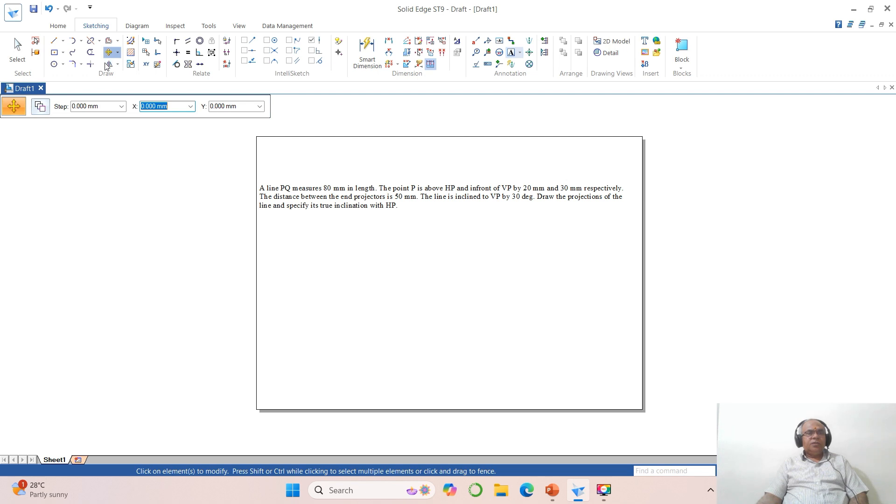
{"action": "left_click", "coordinate": [39, 108]}
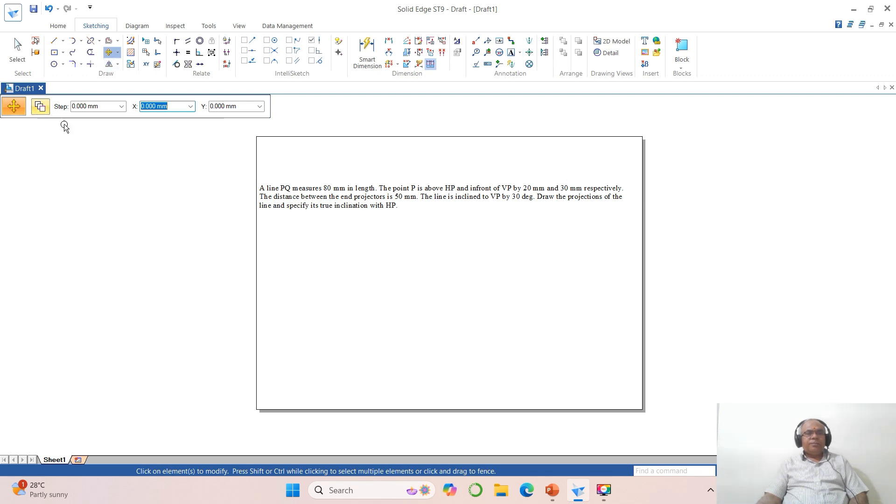
{"action": "left_click", "coordinate": [284, 211]}
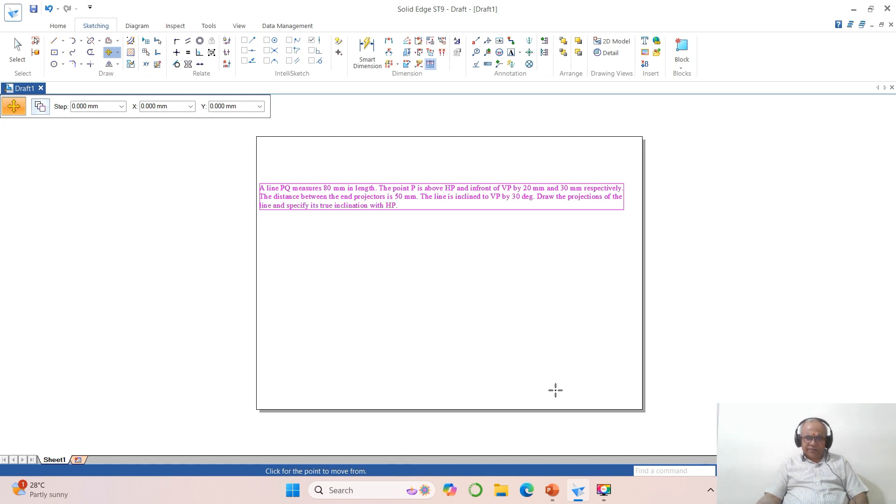
{"action": "left_click", "coordinate": [556, 391]}
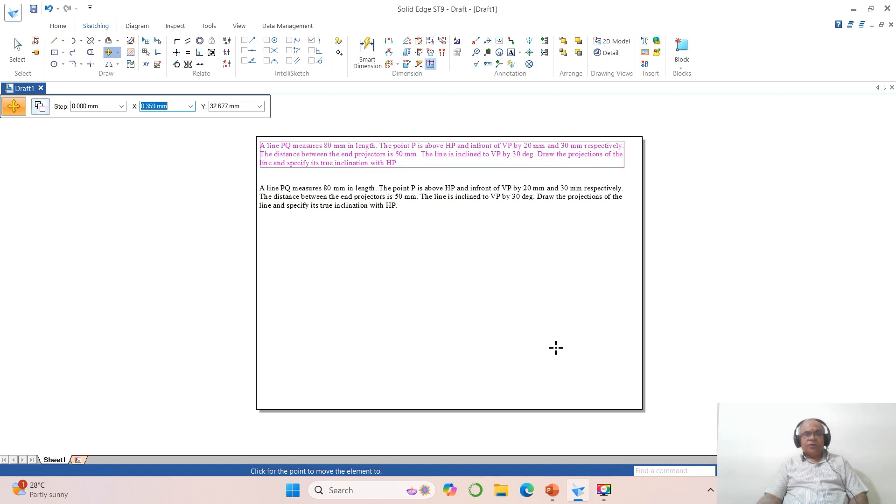
{"action": "left_click", "coordinate": [555, 348]}
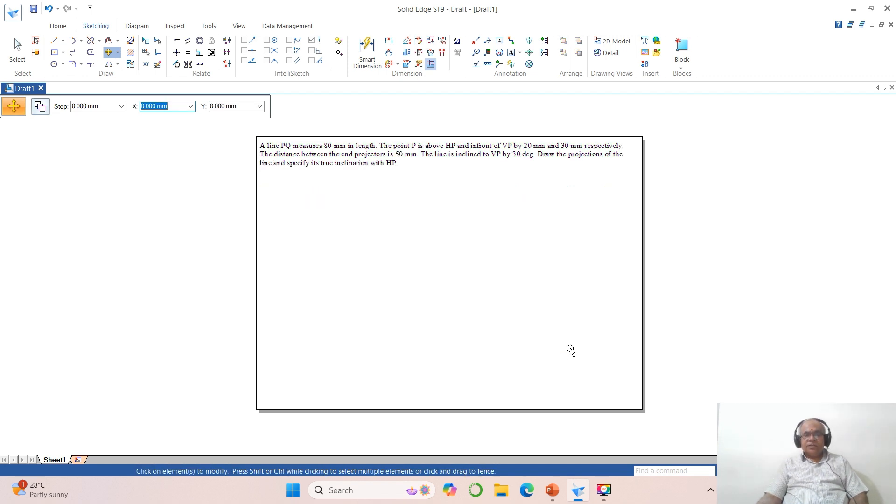
Enable endpoint and intersection recognition in IntelliSketch
{"action": "left_click", "coordinate": [752, 471]}
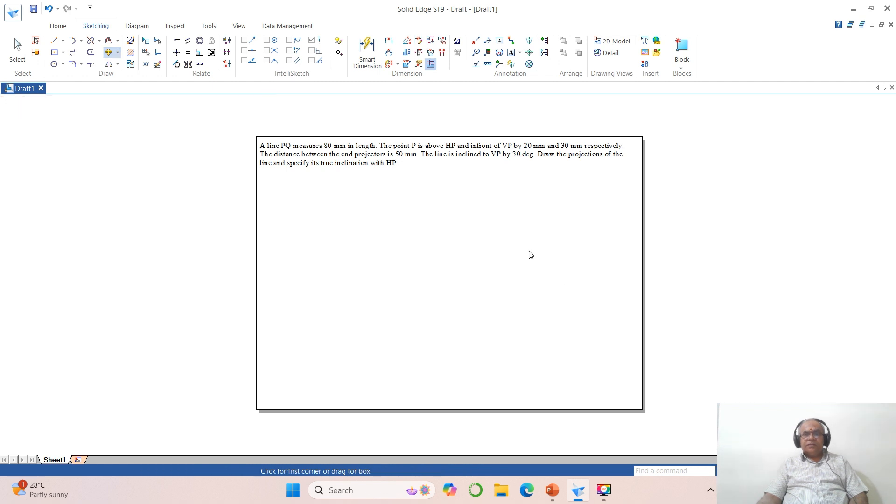
{"action": "left_click", "coordinate": [242, 128]}
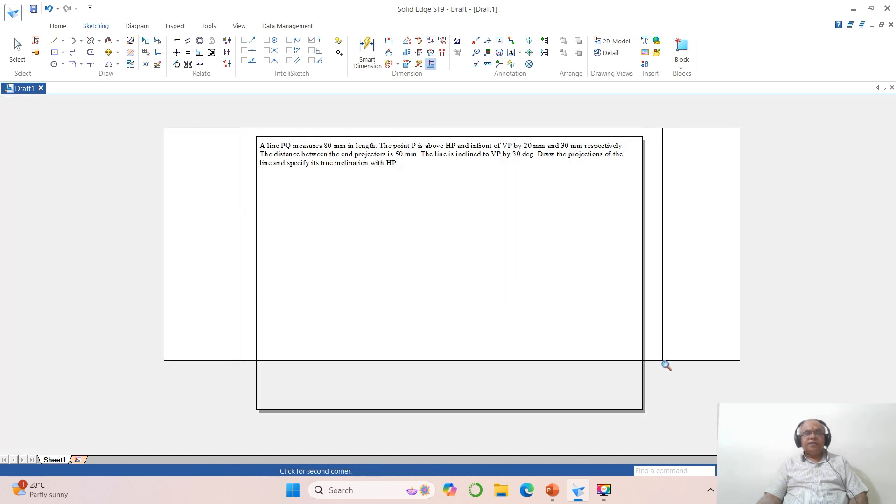
{"action": "left_click", "coordinate": [670, 368]}
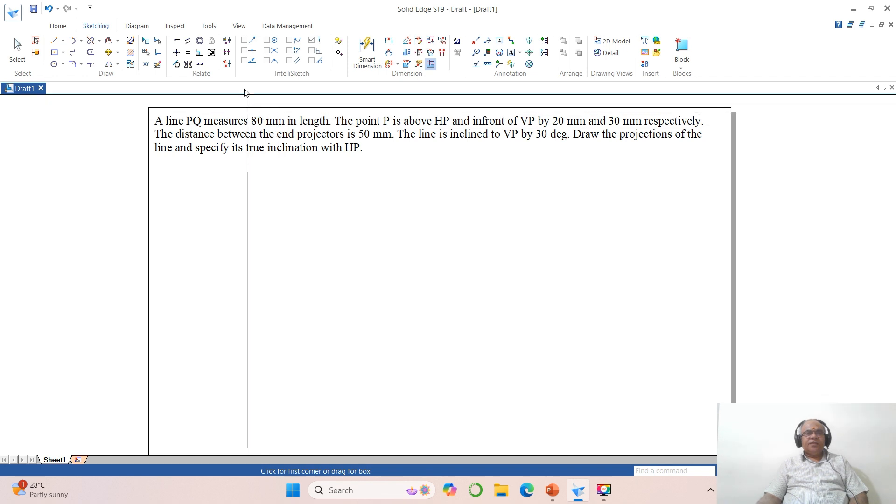
{"action": "left_click", "coordinate": [244, 41]}
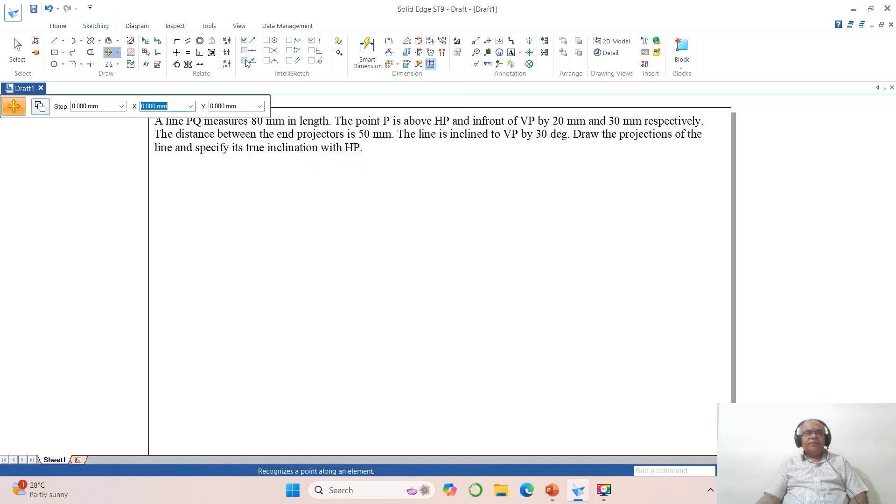
{"action": "left_click", "coordinate": [267, 49]}
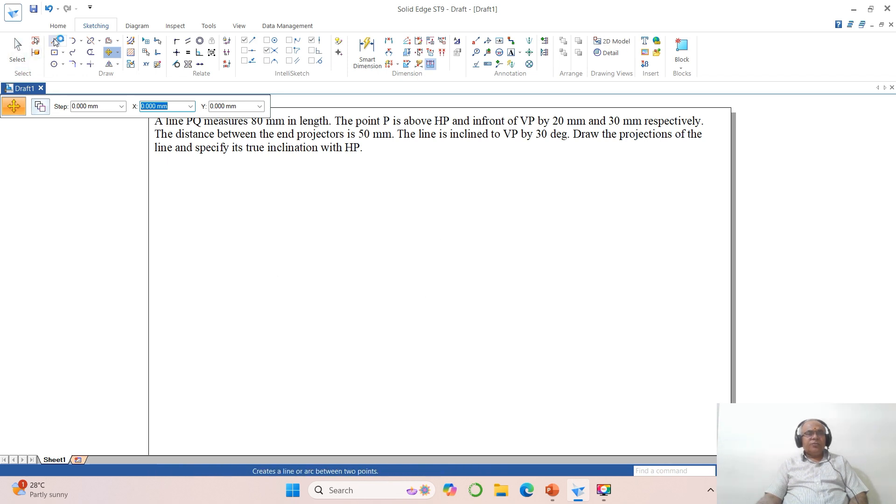
Draw a horizontal reference line about 135 mm long below the problem statement, with a line width of 0.05 mm
{"action": "left_click", "coordinate": [54, 40]}
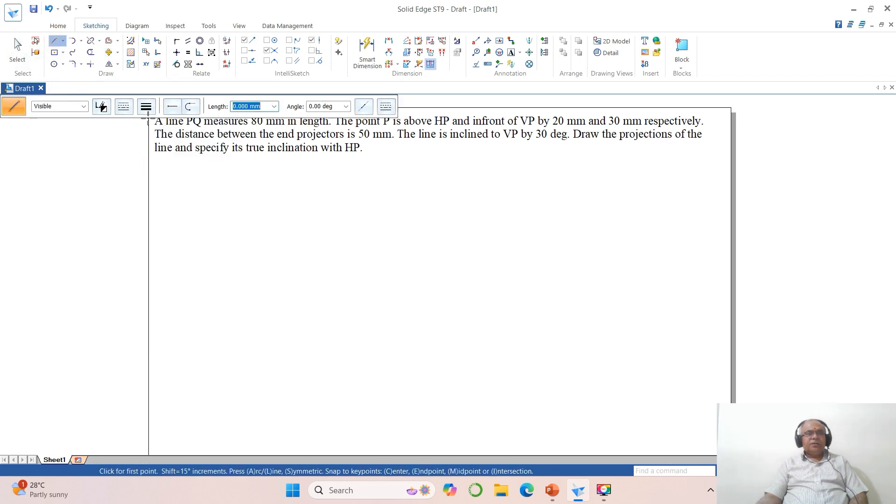
{"action": "left_click", "coordinate": [146, 108]}
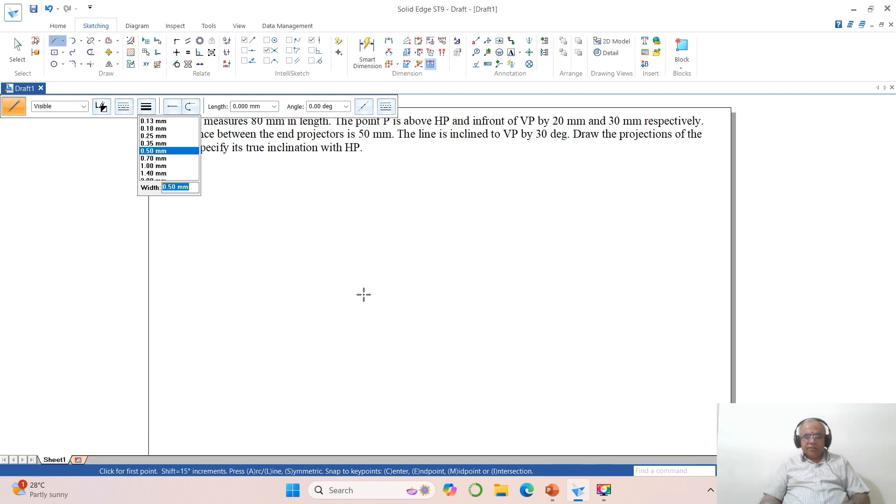
{"action": "type", "text": ".05"}
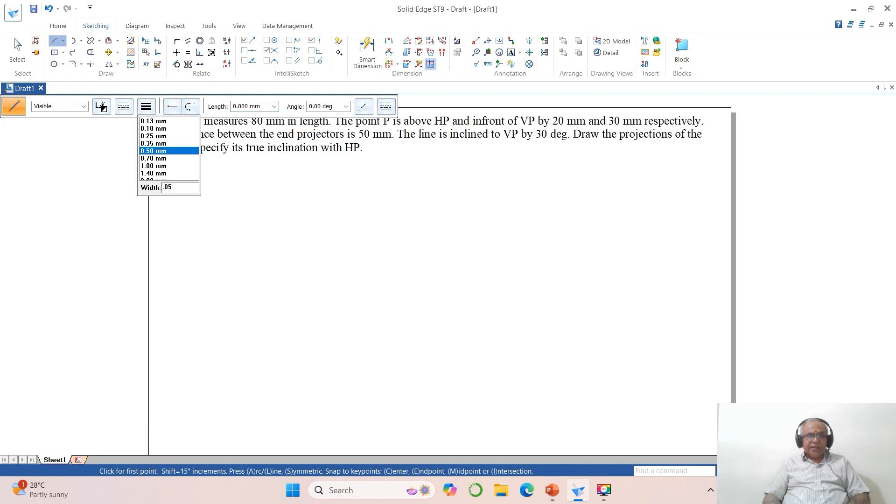
{"action": "key", "text": "Return"}
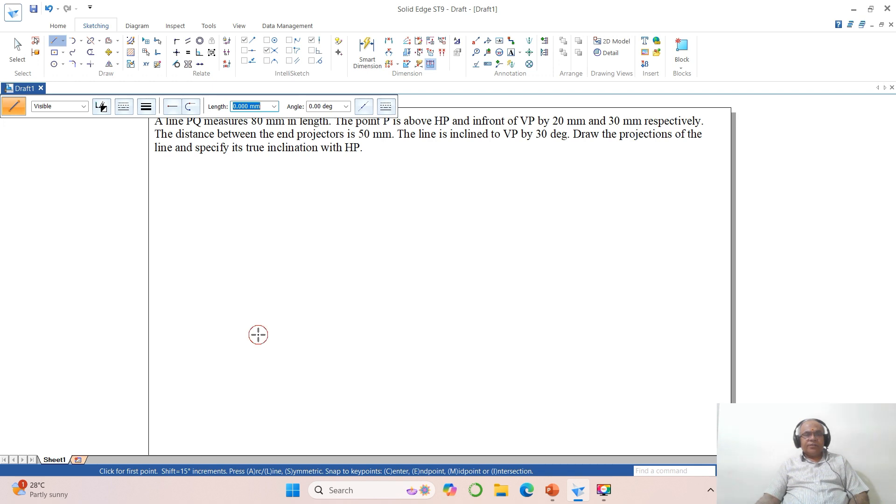
{"action": "left_click", "coordinate": [258, 334]}
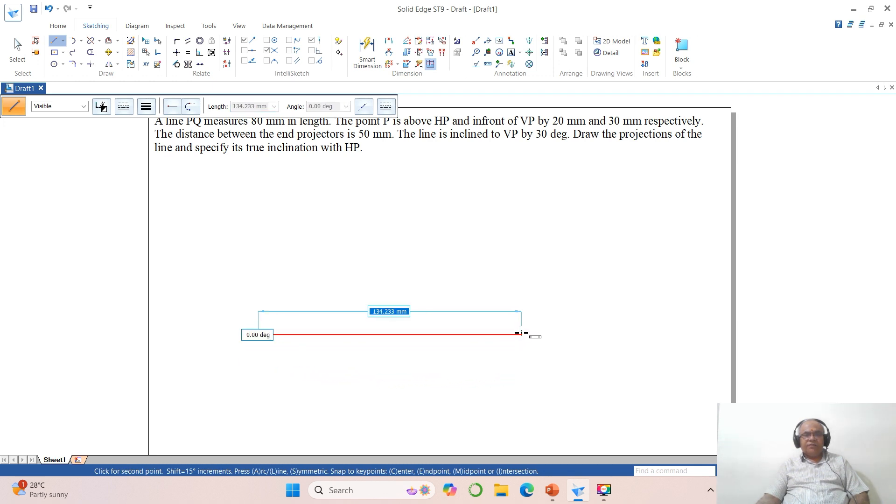
{"action": "left_click", "coordinate": [526, 334]}
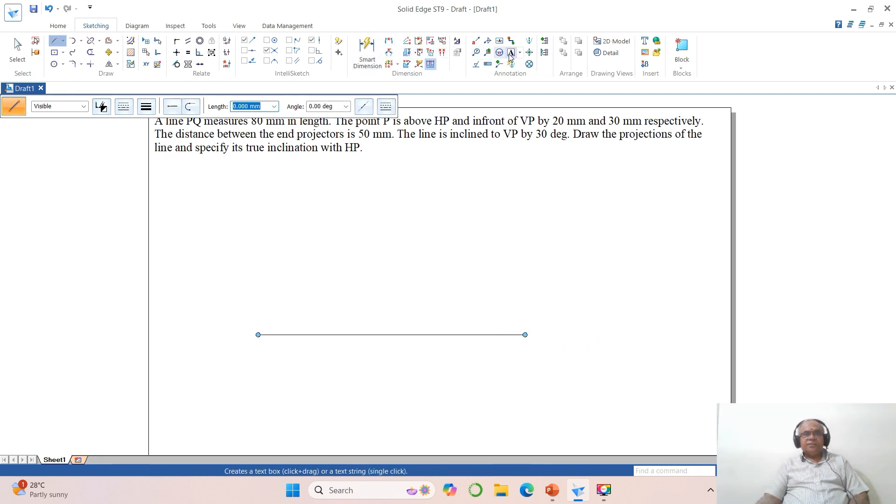
Label the left end of the horizontal reference line X with text size 3
{"action": "key", "text": "Escape"}
{"action": "left_click", "coordinate": [250, 336]}
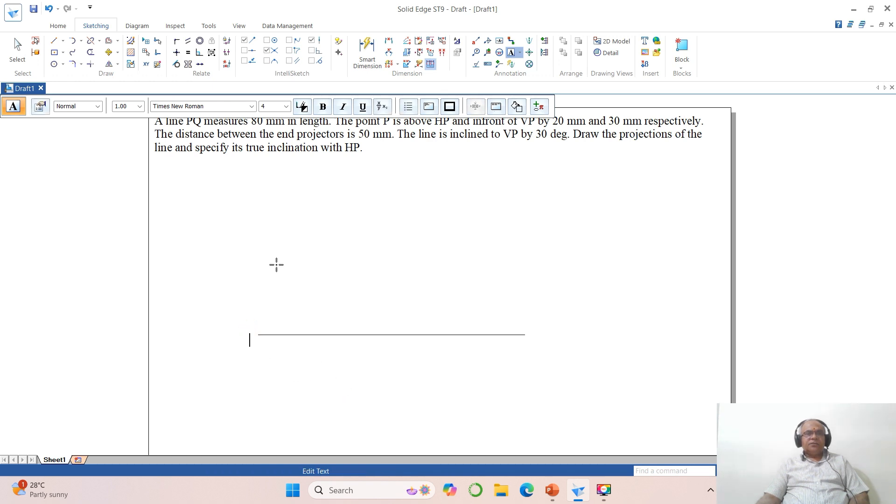
{"action": "left_click", "coordinate": [270, 108]}
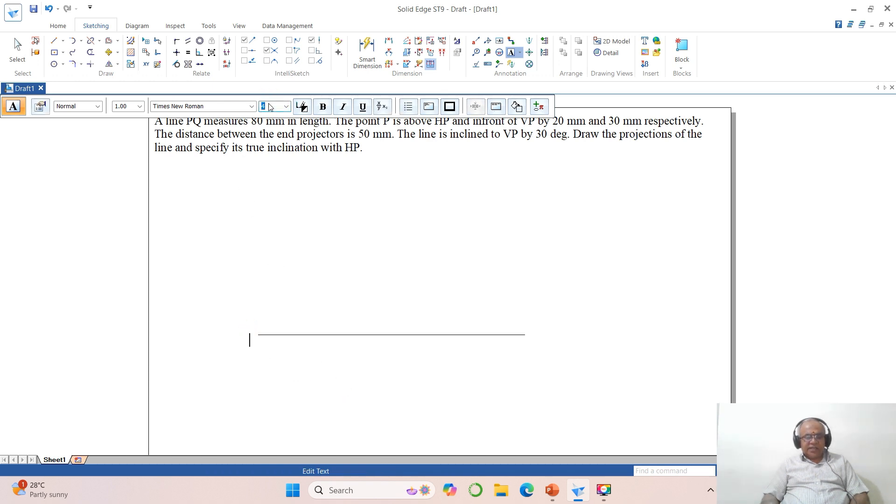
{"action": "type", "text": "3"}
{"action": "key", "text": "Return"}
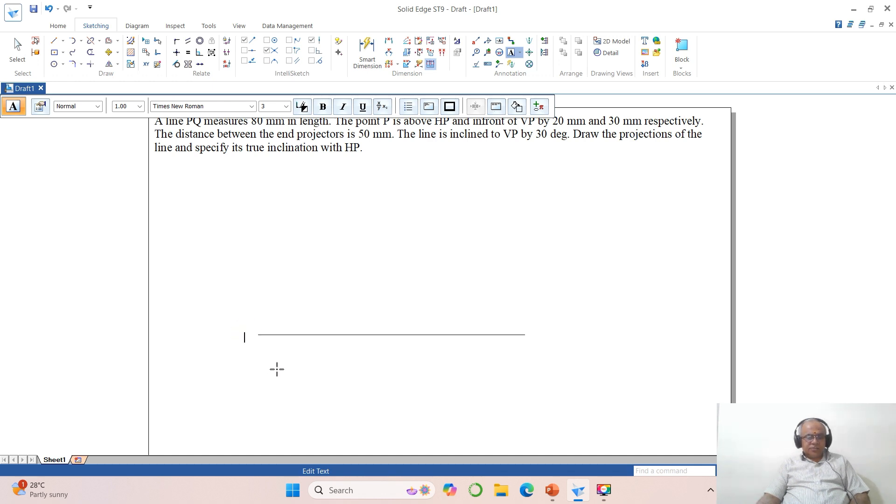
{"action": "type", "text": "X"}
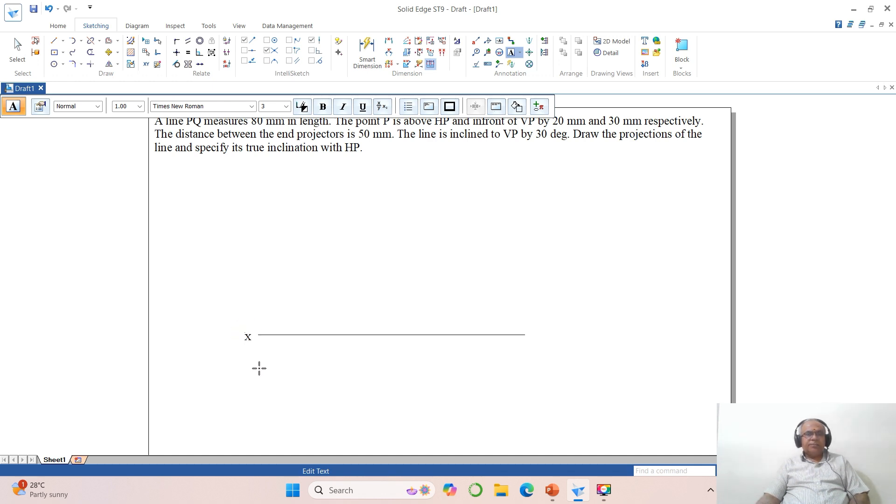
{"action": "left_click", "coordinate": [528, 335]}
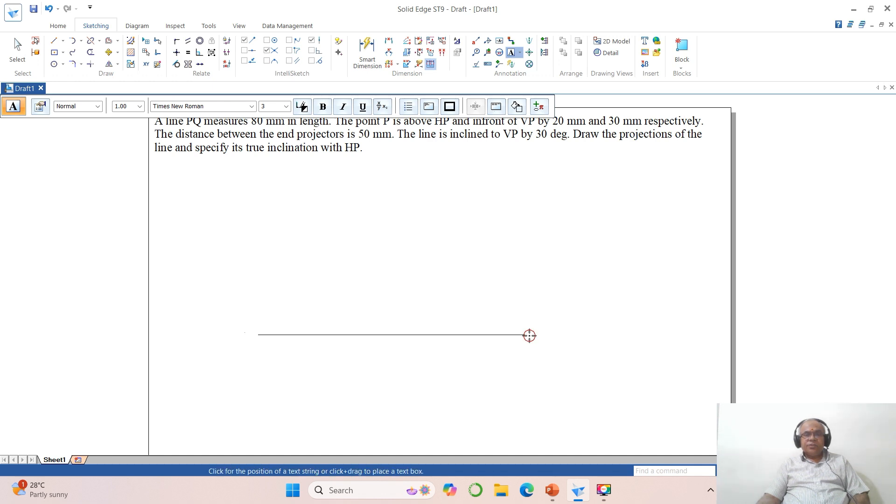
Label the reference line's right end Y, and mark VP above and HP below the line near X
{"action": "left_click", "coordinate": [529, 336]}
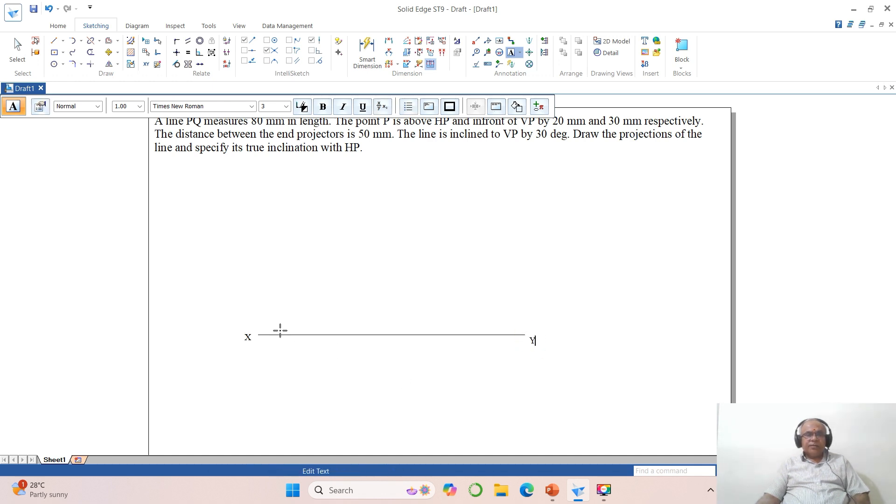
{"action": "left_click", "coordinate": [262, 317]}
{"action": "left_click", "coordinate": [262, 319]}
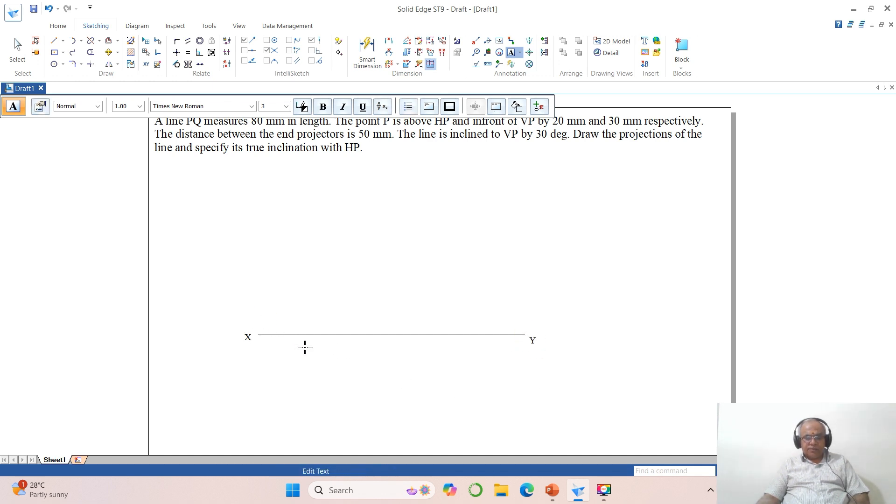
{"action": "type", "text": "VP"}
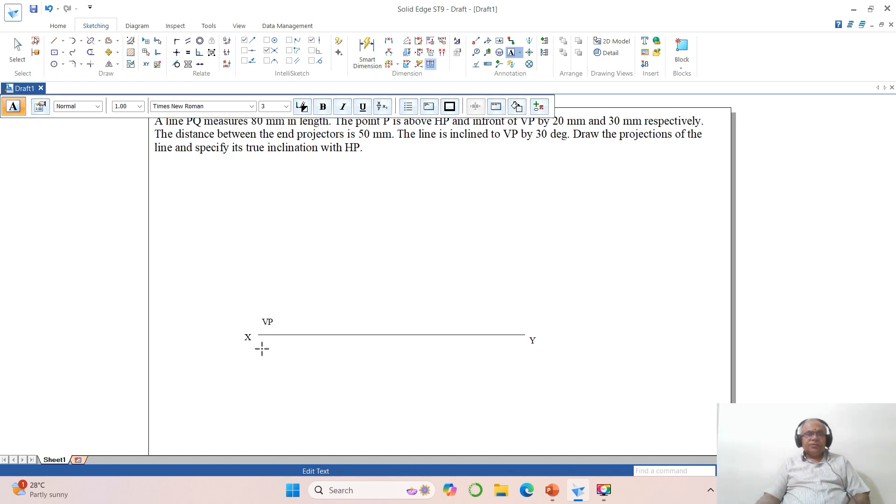
{"action": "left_click", "coordinate": [263, 349]}
{"action": "left_click", "coordinate": [263, 349]}
{"action": "type", "text": "H"}
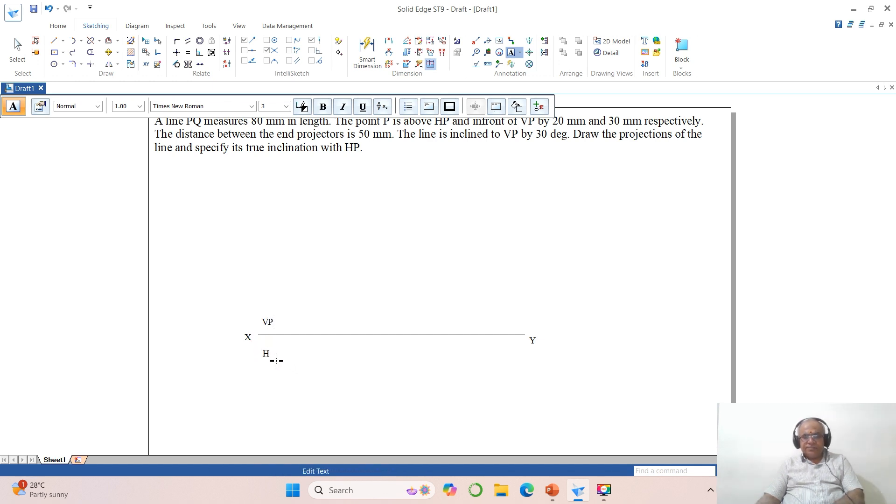
{"action": "type", "text": "P"}
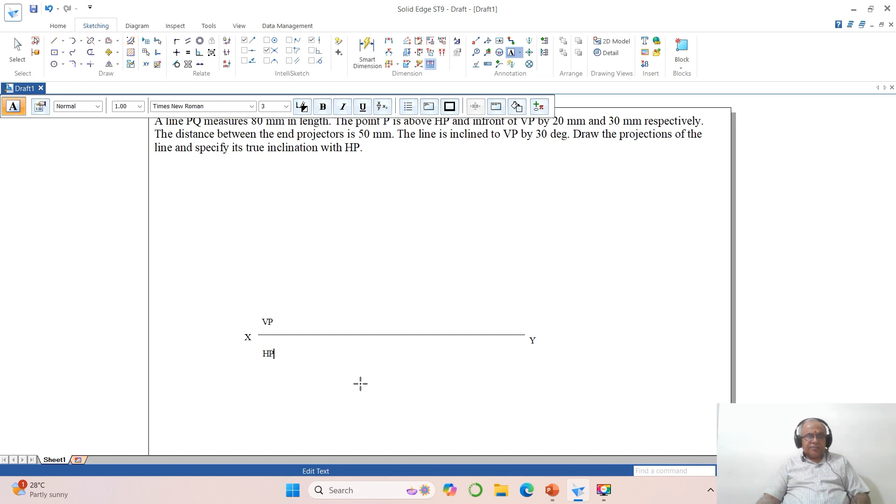
{"action": "left_click", "coordinate": [359, 384]}
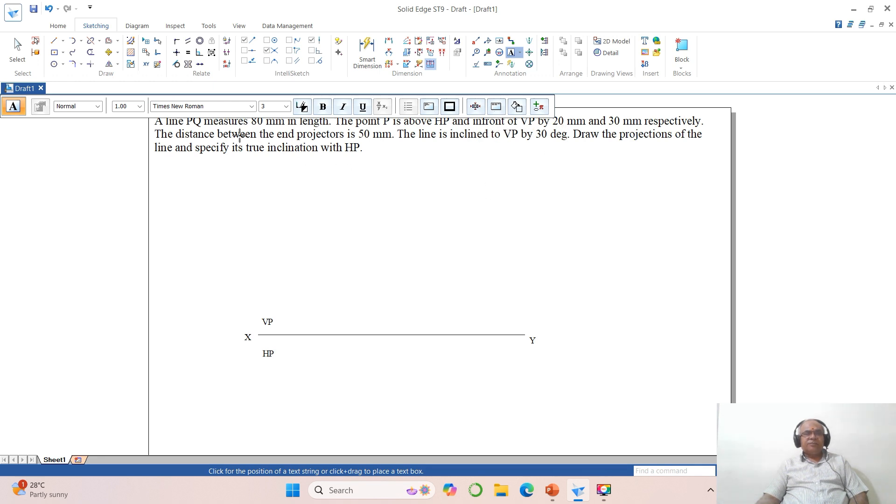
Offset the XY reference line 20 mm upward as a single copy
{"action": "left_click", "coordinate": [109, 41]}
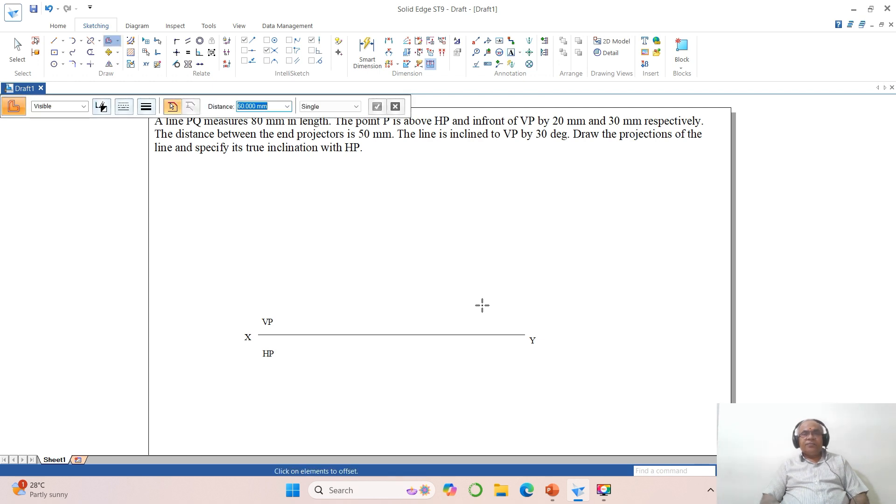
{"action": "type", "text": "20"}
{"action": "key", "text": "Return"}
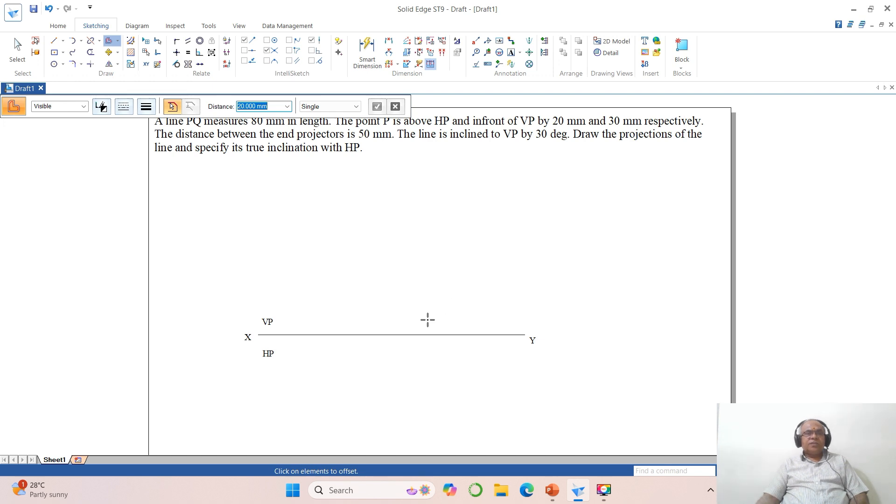
{"action": "left_click", "coordinate": [376, 335]}
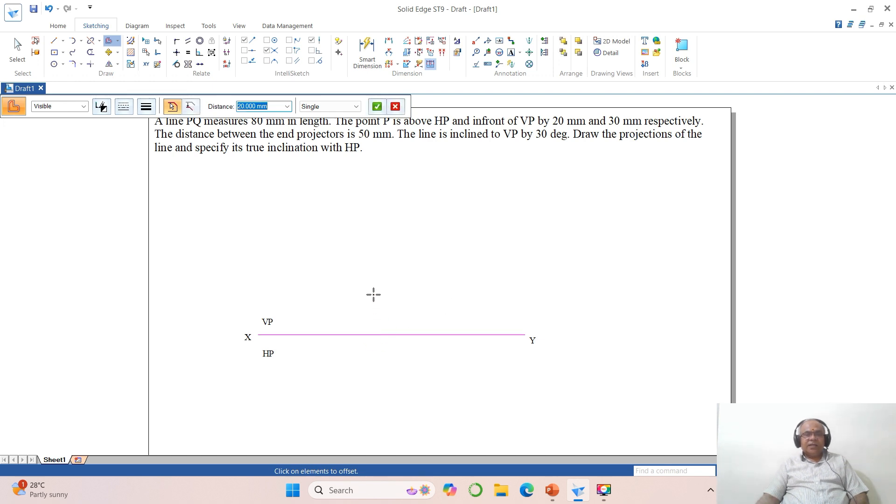
{"action": "right_click", "coordinate": [374, 295]}
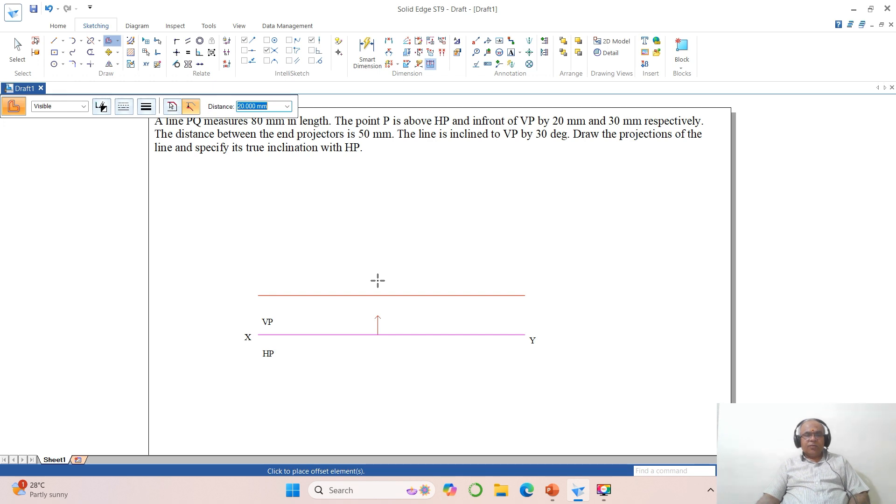
{"action": "left_click", "coordinate": [378, 280]}
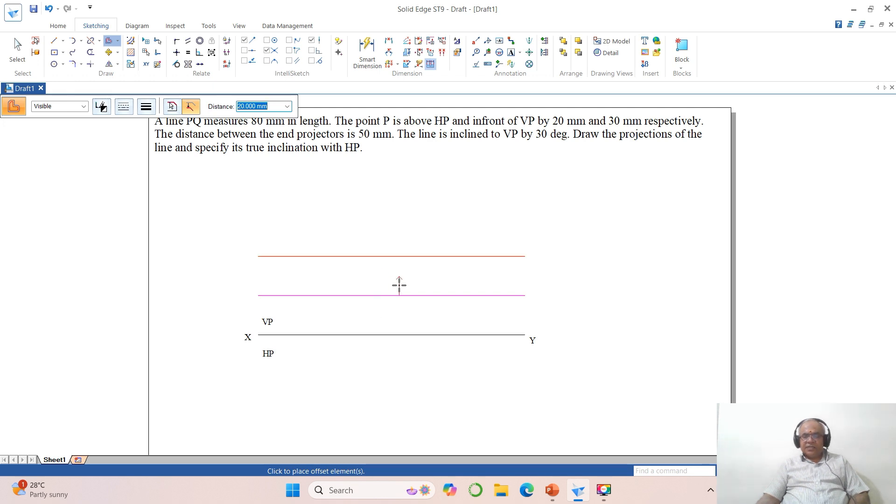
{"action": "right_click", "coordinate": [399, 285]}
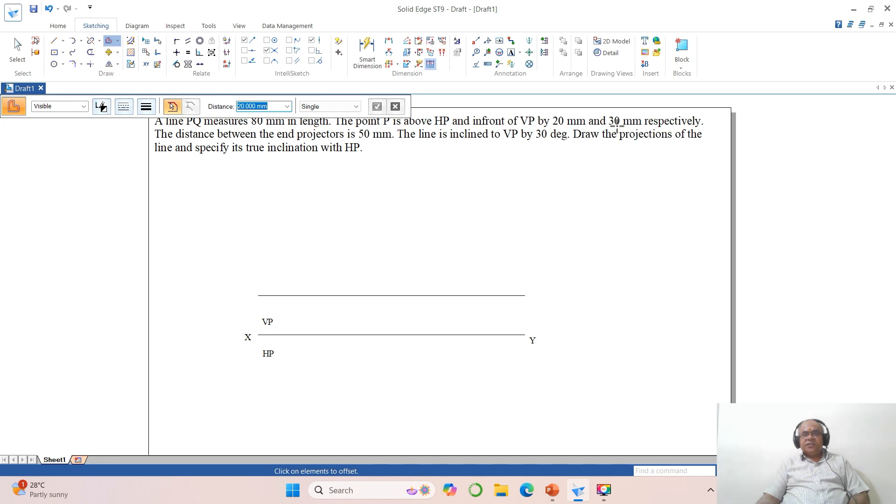
Offset the XY reference line 30 mm downward as a single copy
{"action": "type", "text": "3"}
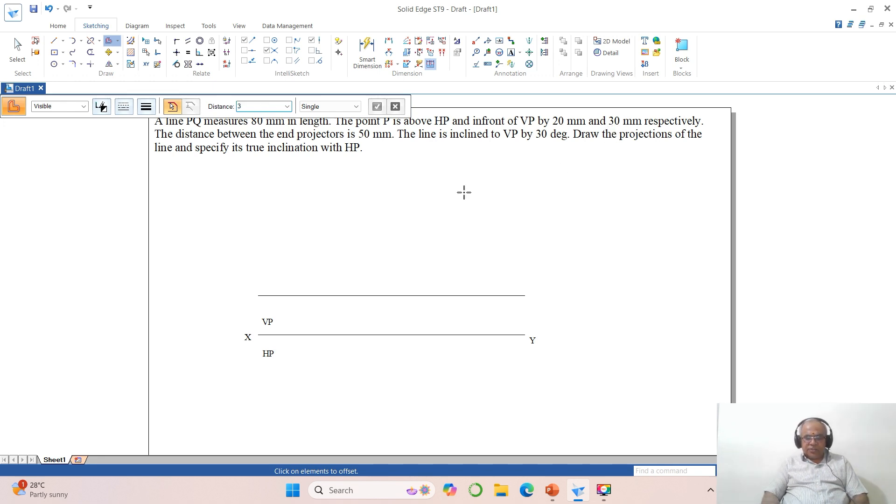
{"action": "type", "text": "0"}
{"action": "key", "text": "Return"}
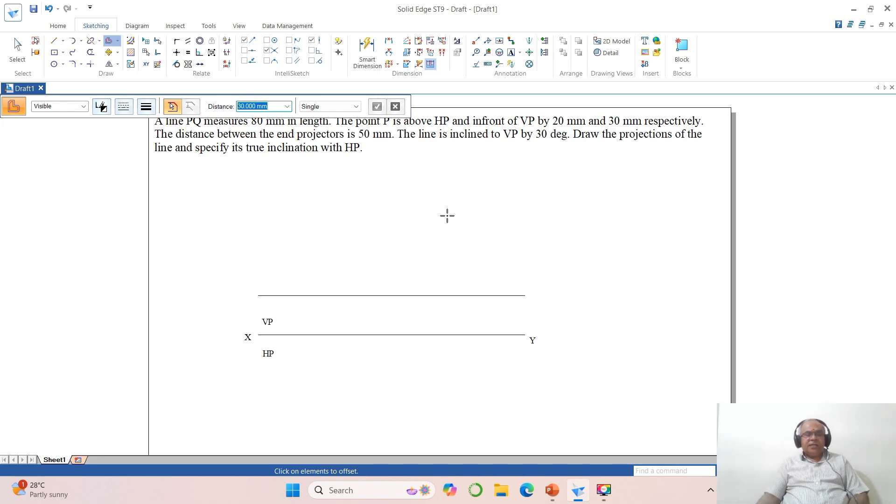
{"action": "left_click", "coordinate": [346, 334]}
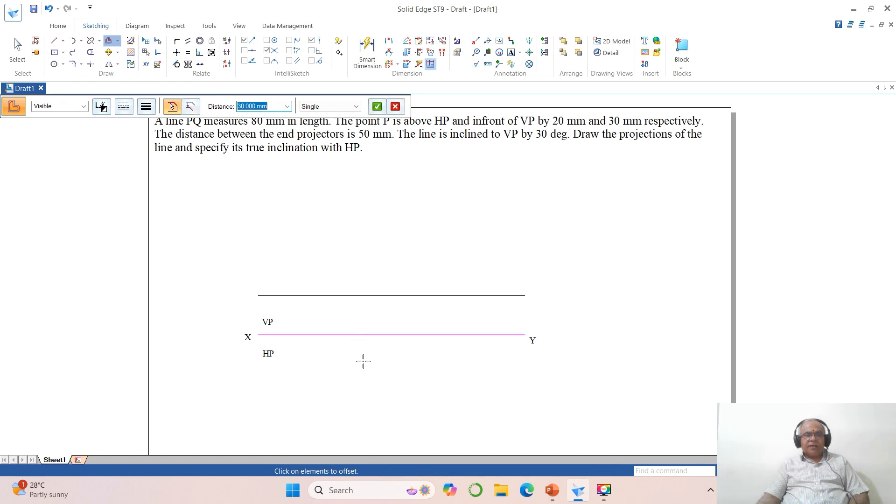
{"action": "right_click", "coordinate": [377, 382]}
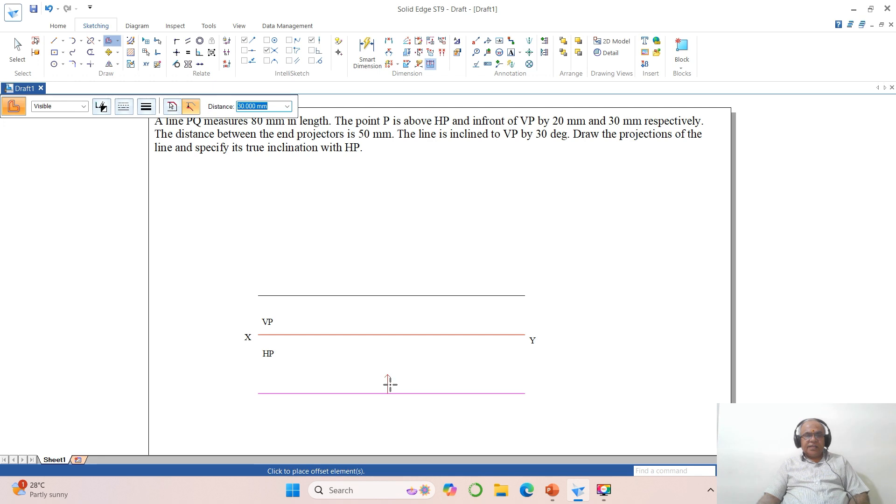
{"action": "left_click", "coordinate": [393, 388]}
{"action": "right_click", "coordinate": [397, 406]}
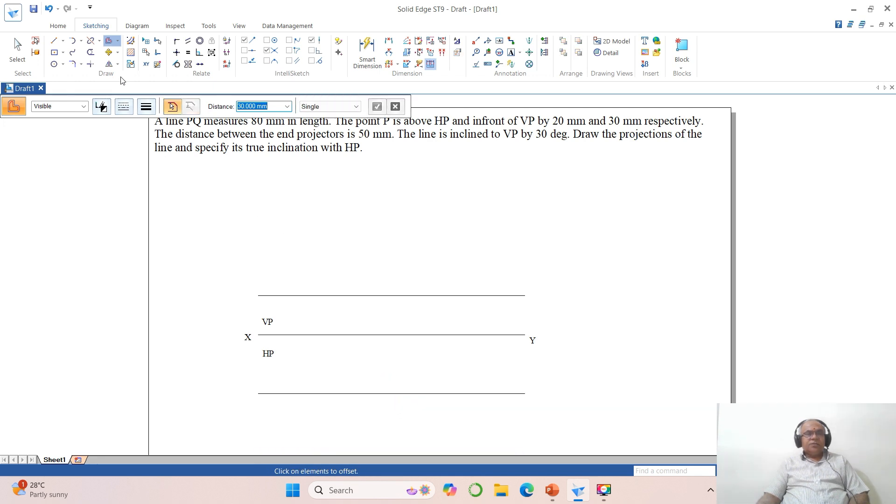
Draw a vertical projector about 65 mm long across all three horizontal lines, a little right of the VP and HP labels
{"action": "left_click", "coordinate": [54, 43]}
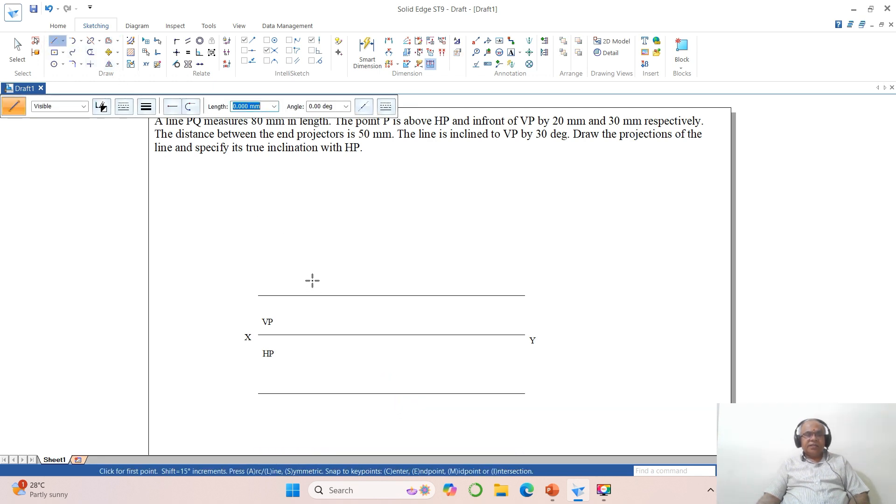
{"action": "left_click", "coordinate": [313, 277]}
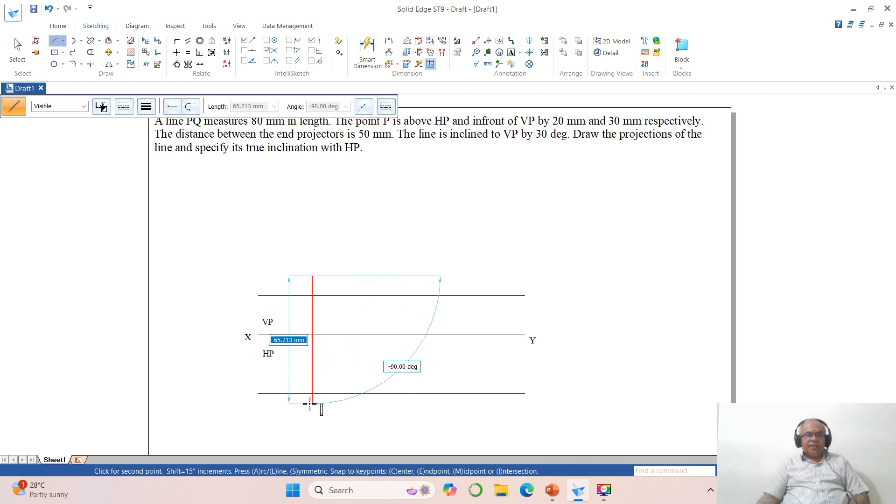
{"action": "left_click", "coordinate": [312, 407]}
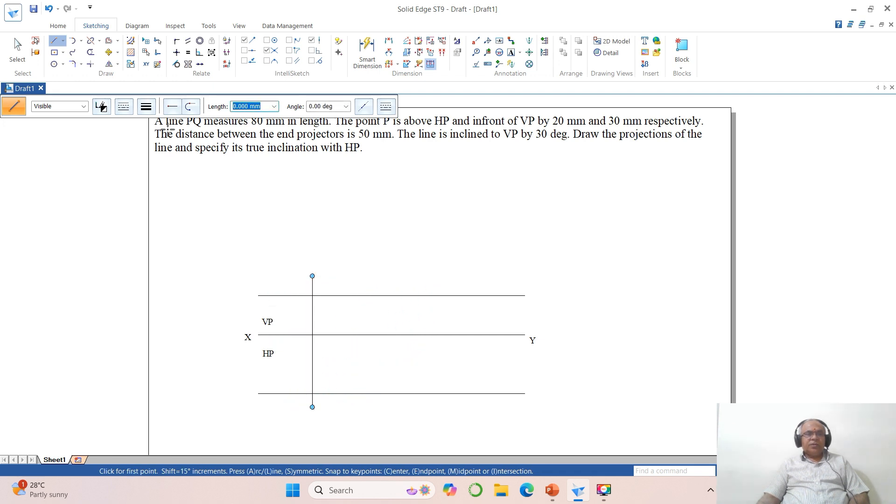
Trim the vertical projector and the two offset lines to clean corners, keeping the offset lines' portions toward Y
{"action": "left_click", "coordinate": [90, 64]}
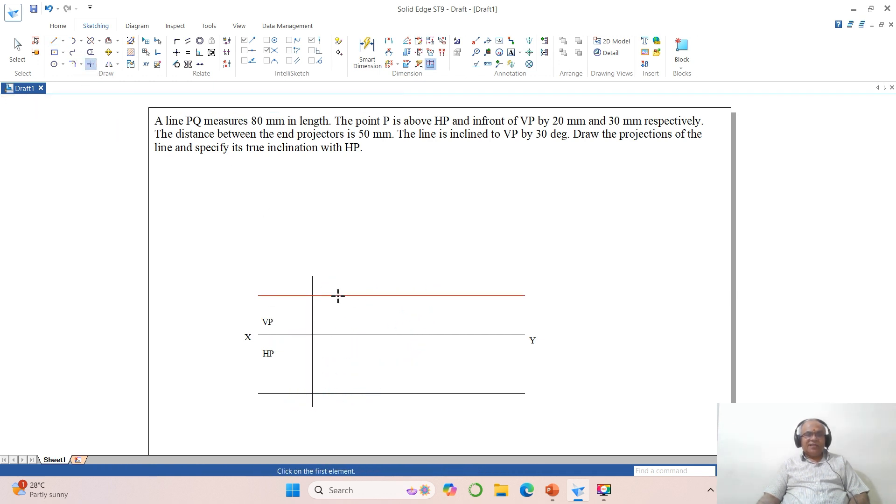
{"action": "left_click", "coordinate": [338, 295]}
{"action": "left_click", "coordinate": [316, 314]}
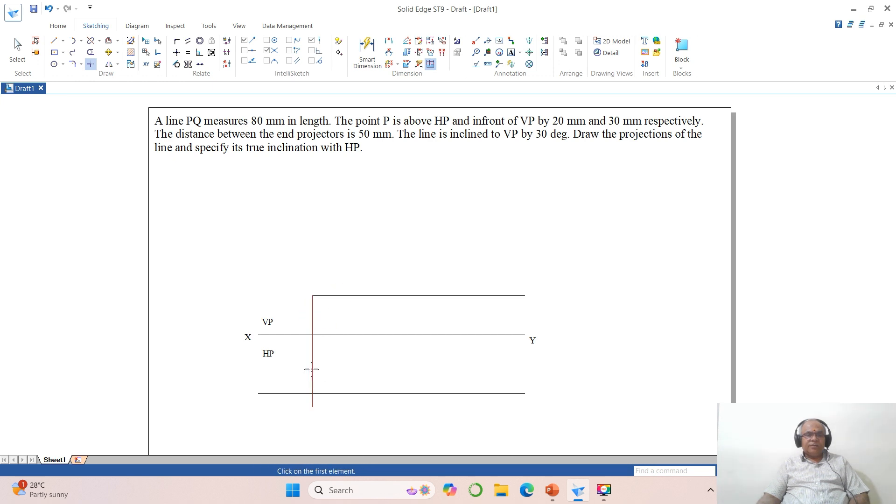
{"action": "left_click", "coordinate": [311, 369]}
{"action": "left_click", "coordinate": [335, 392]}
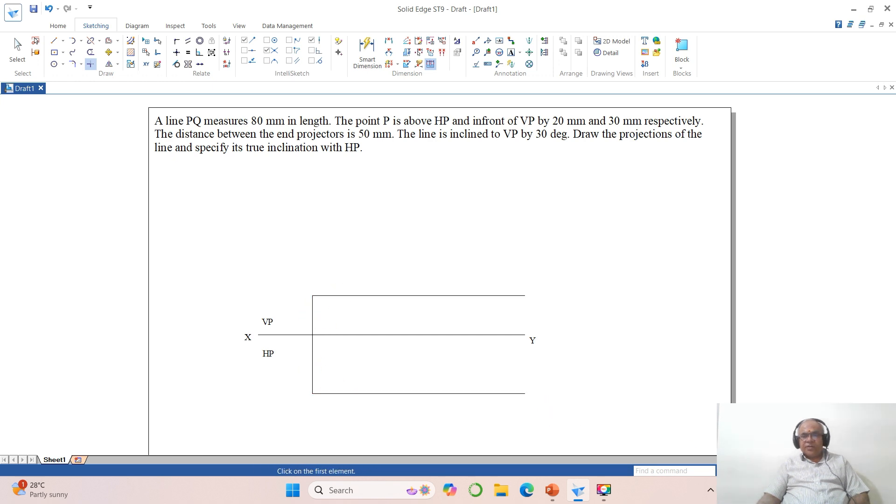
Label the projector's upper corner p' and its lower corner p
{"action": "left_click", "coordinate": [793, 471]}
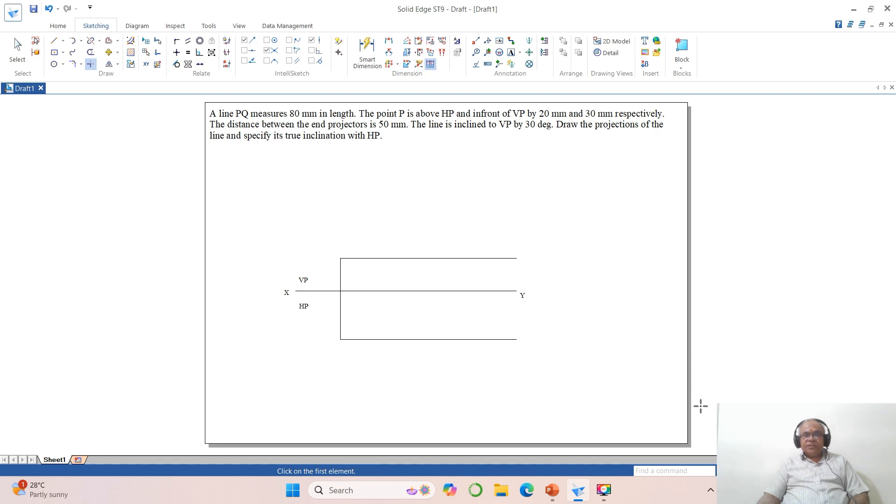
{"action": "left_click", "coordinate": [765, 471]}
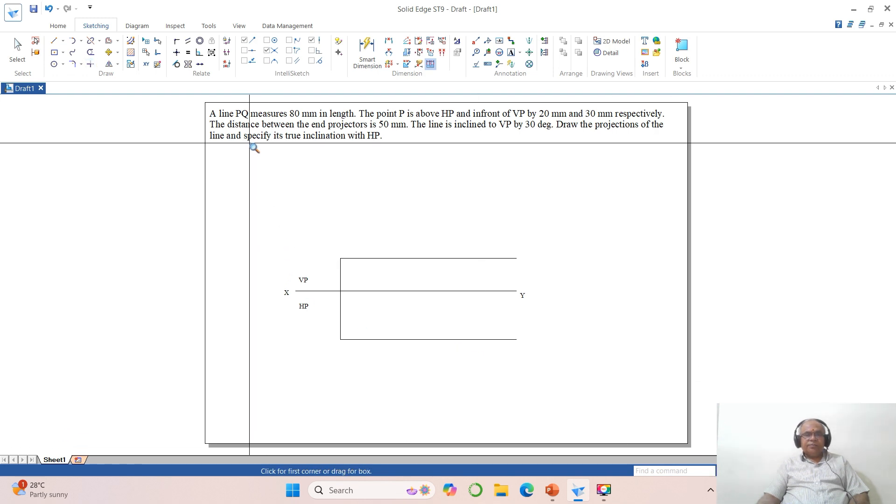
{"action": "left_click", "coordinate": [250, 143]}
{"action": "left_click", "coordinate": [644, 444]}
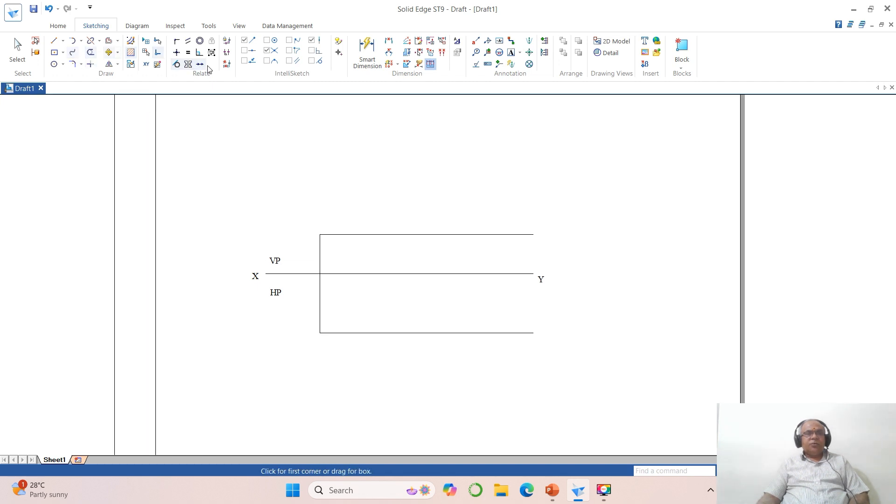
{"action": "left_click", "coordinate": [511, 52]}
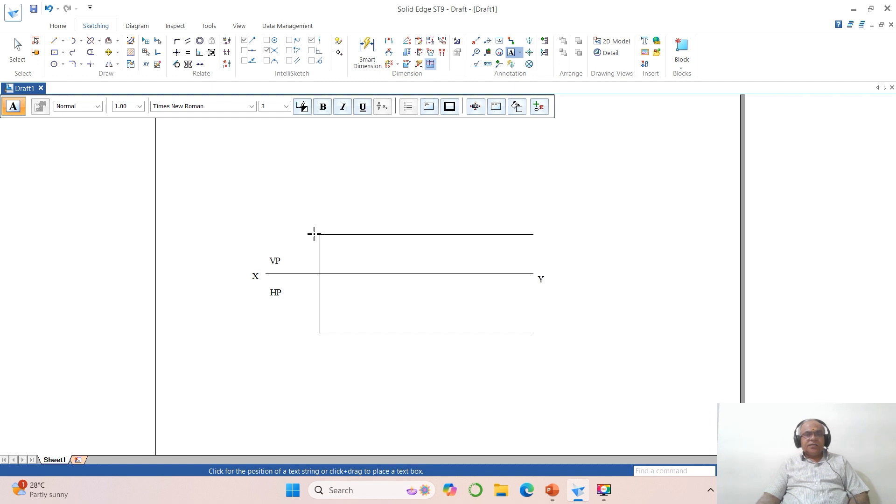
{"action": "left_click", "coordinate": [314, 235]}
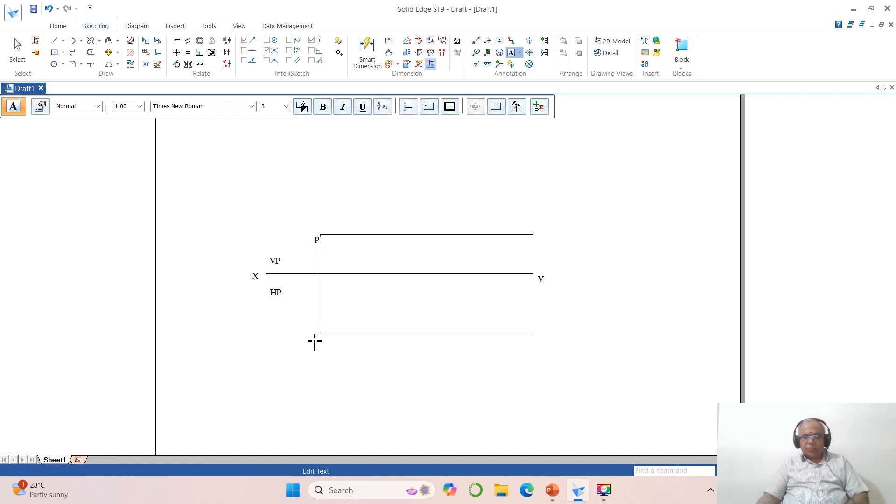
{"action": "left_click", "coordinate": [314, 341]}
{"action": "type", "text": "p"}
{"action": "left_click", "coordinate": [407, 336]}
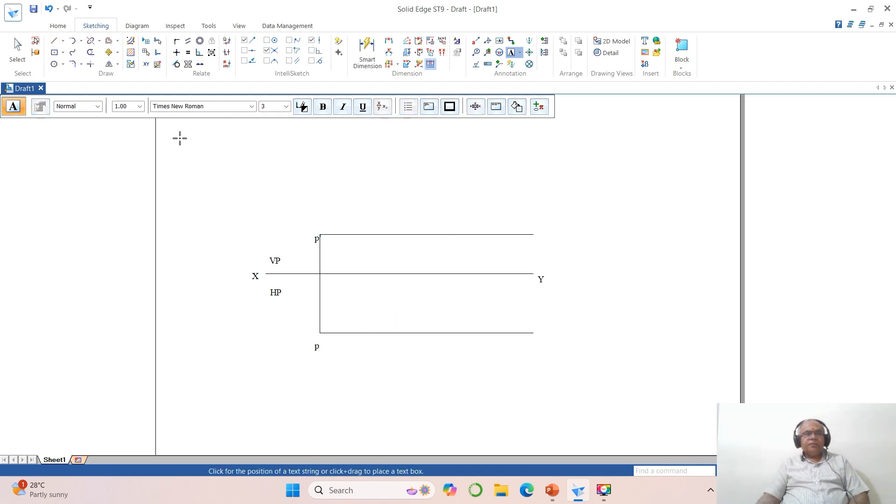
Move the labels p' and p to the inner side of their corners, just right of the projector
{"action": "left_click", "coordinate": [108, 52]}
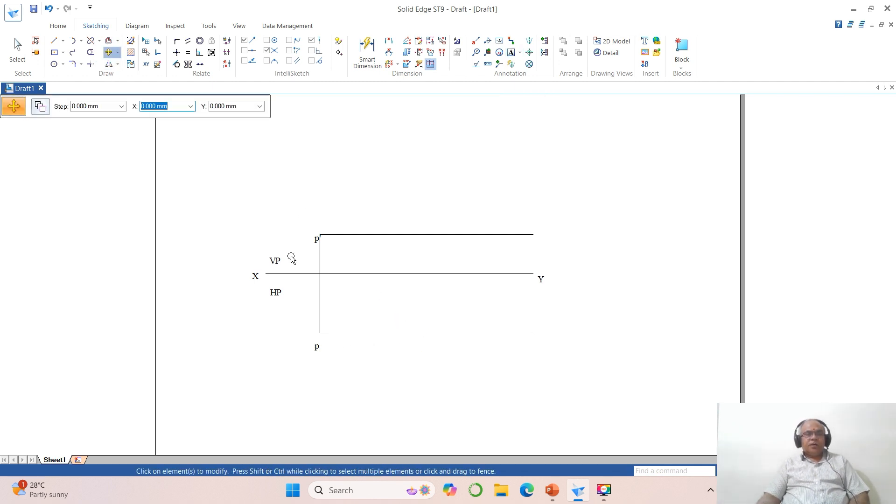
{"action": "left_click", "coordinate": [315, 242]}
{"action": "left_click", "coordinate": [306, 261]}
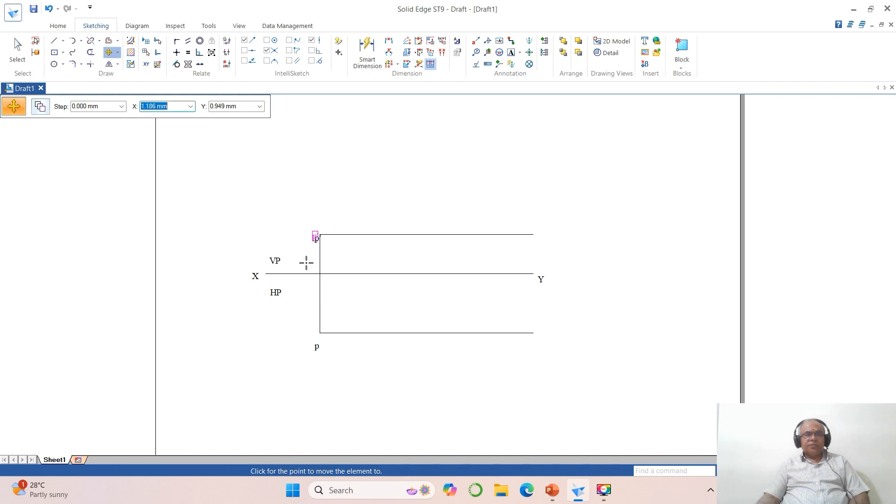
{"action": "left_click", "coordinate": [306, 263]}
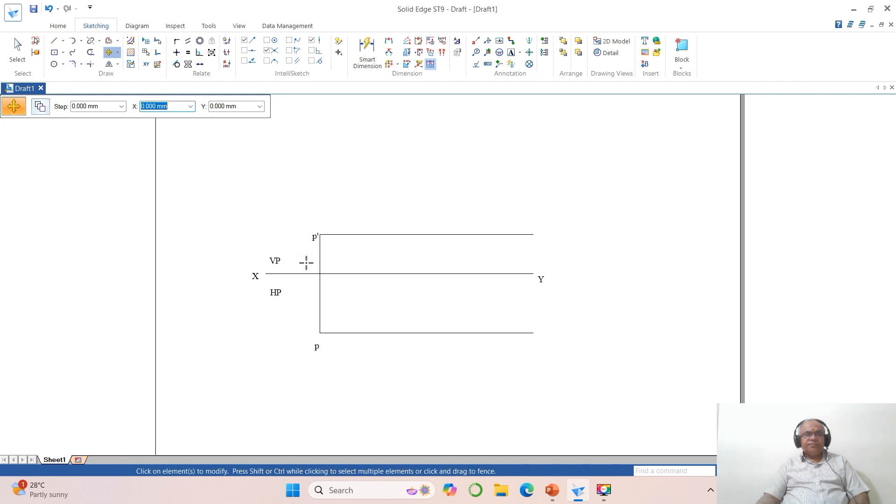
{"action": "left_click", "coordinate": [317, 347]}
{"action": "left_click", "coordinate": [330, 369]}
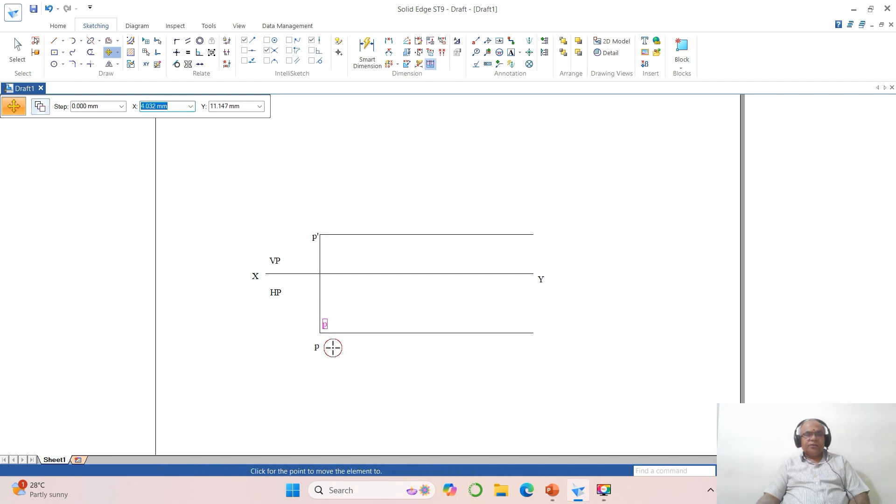
{"action": "left_click", "coordinate": [336, 347]}
{"action": "left_click", "coordinate": [314, 237]}
{"action": "left_click", "coordinate": [306, 259]}
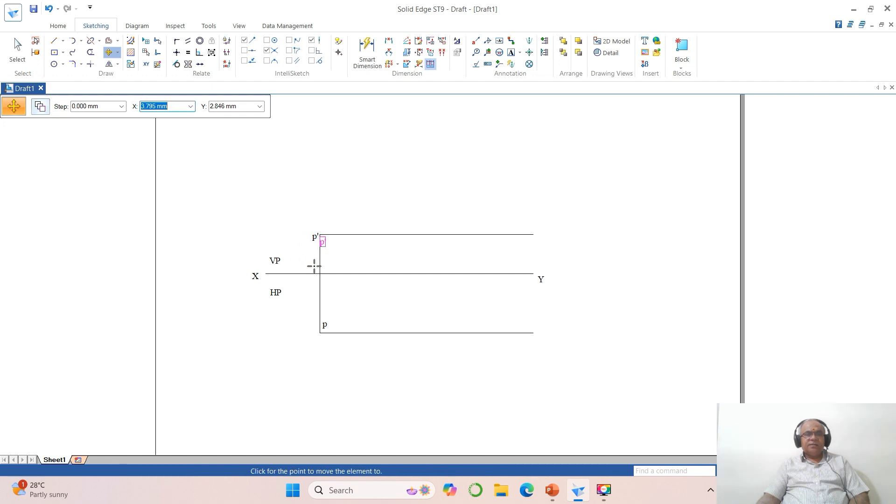
{"action": "left_click", "coordinate": [317, 263]}
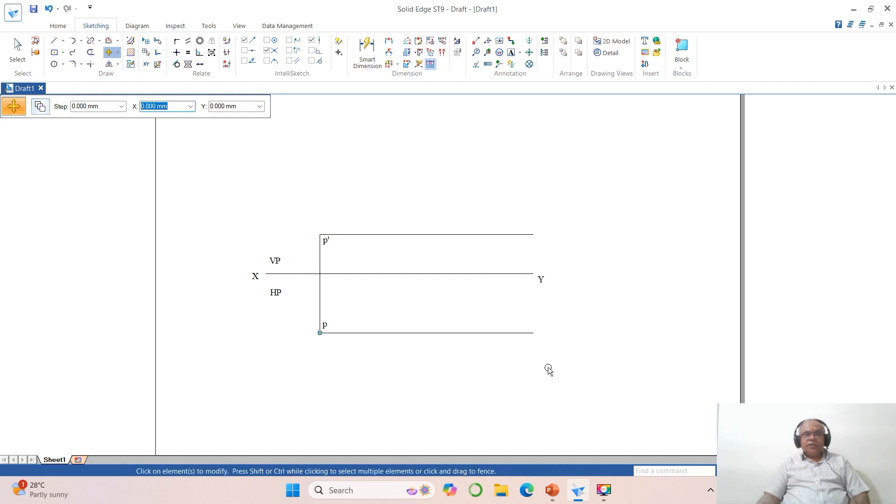
Draw an 80 mm line from corner p, sloping down toward the right at -30 degrees
{"action": "left_click", "coordinate": [776, 472]}
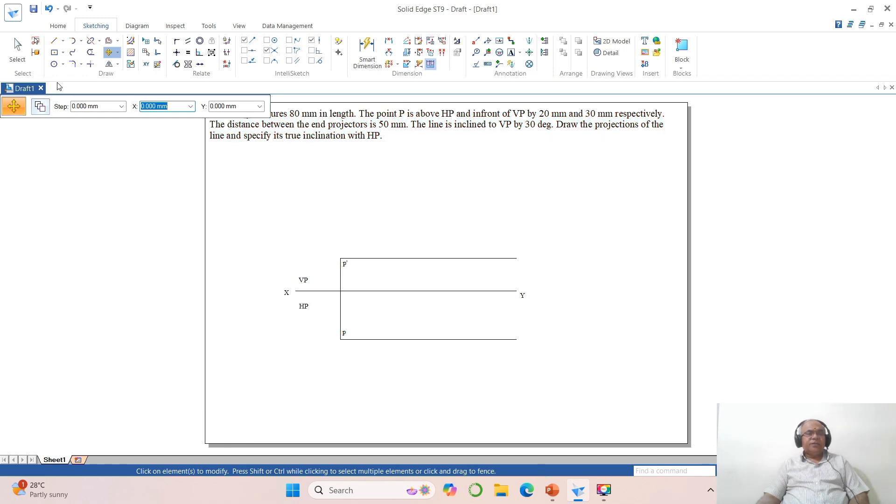
{"action": "left_click", "coordinate": [53, 45]}
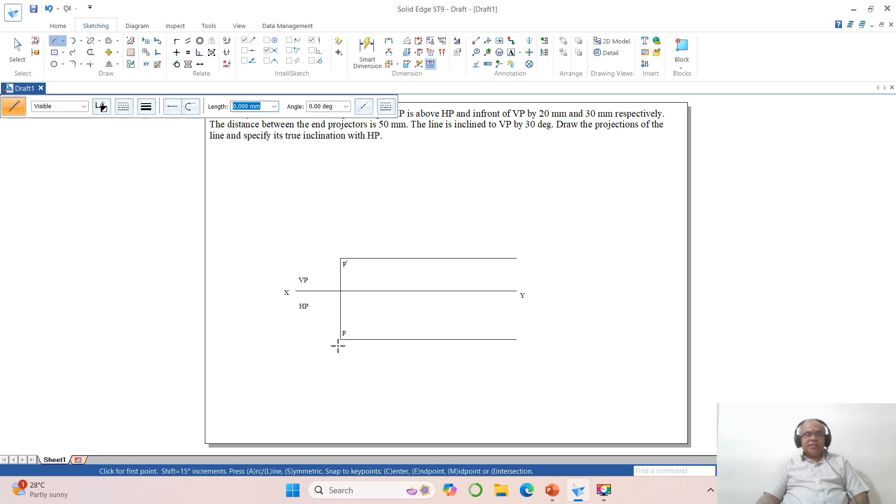
{"action": "left_click", "coordinate": [340, 340]}
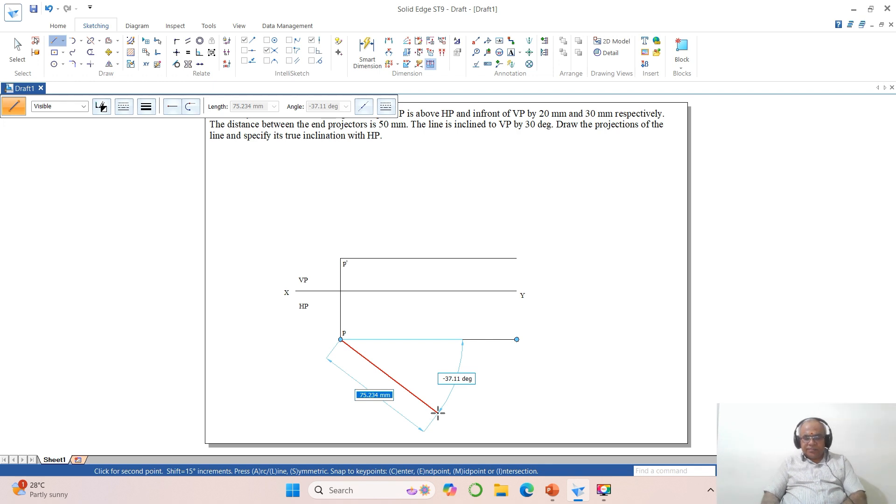
{"action": "type", "text": "80"}
{"action": "key", "text": "Tab"}
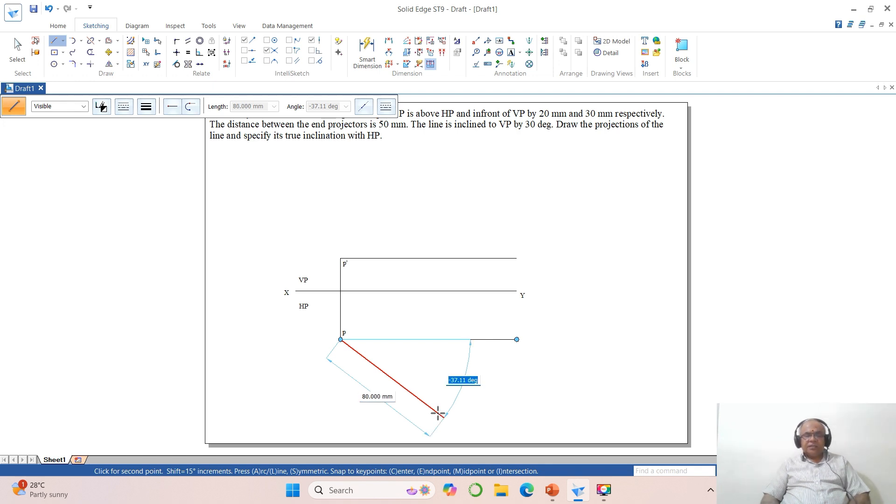
{"action": "type", "text": "-3"}
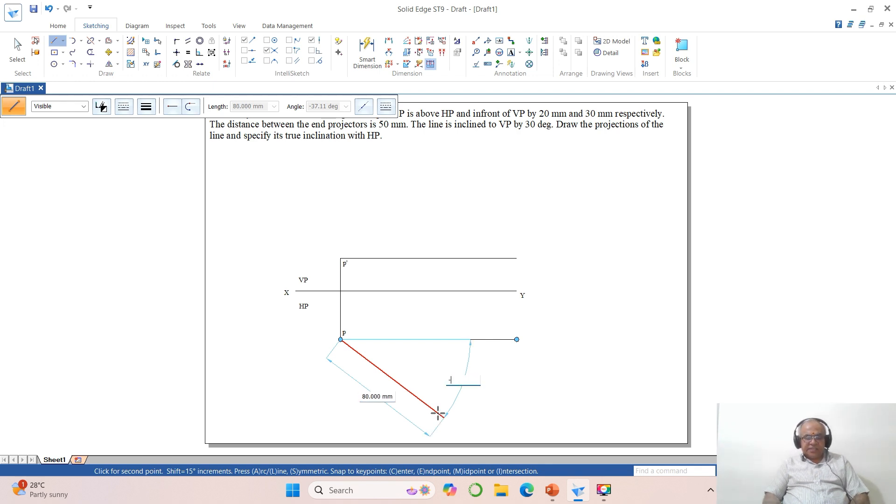